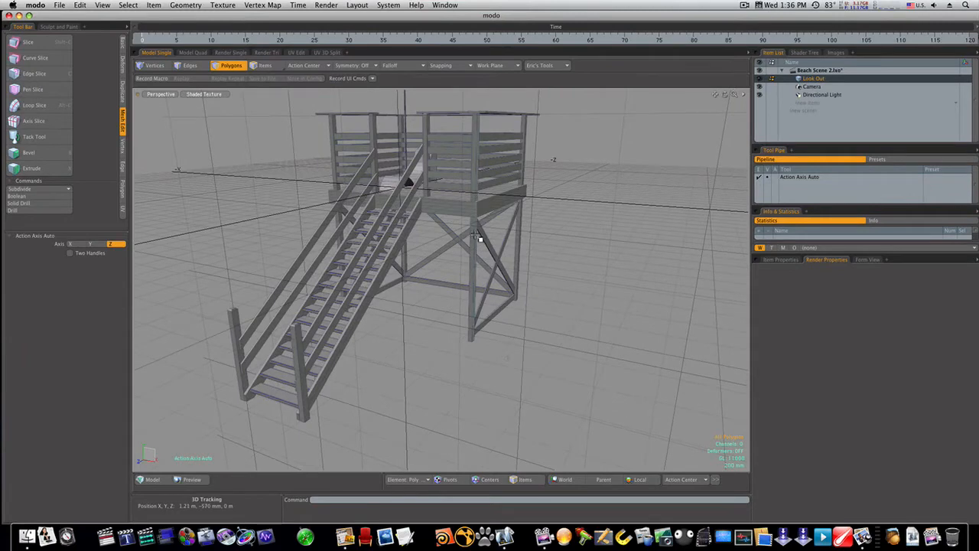
Step: Add a new Mesh item to the scene and hide the Look Out mesh
alt+shift+drag(432, 202, 472, 219)
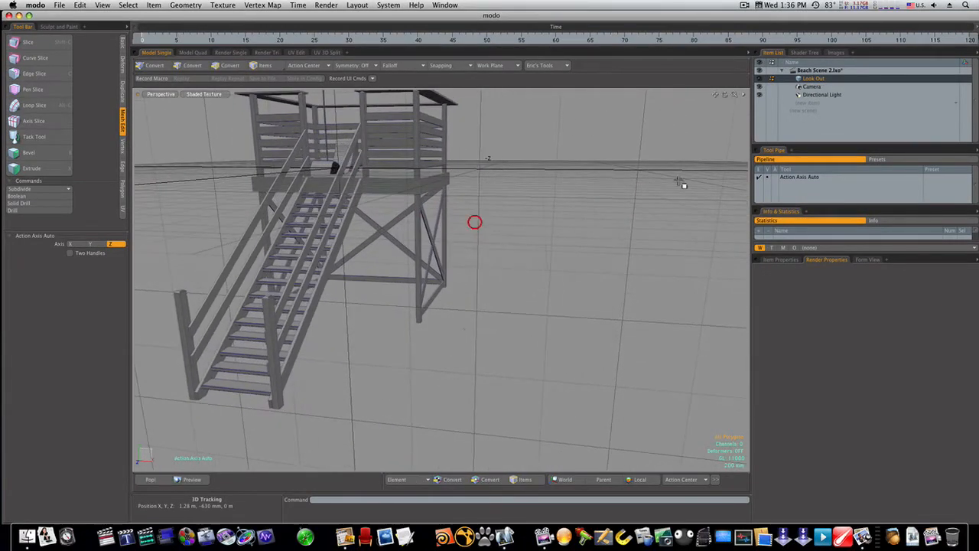
click(817, 101)
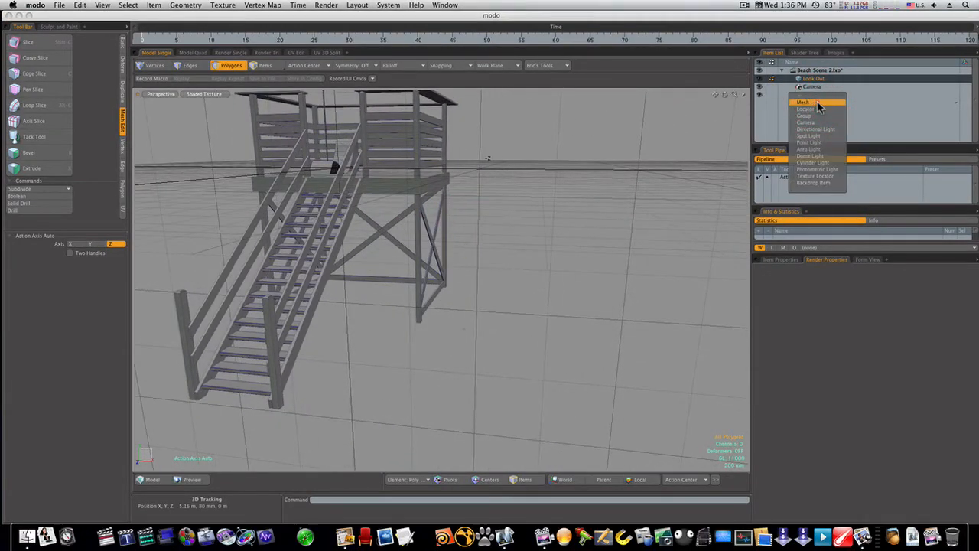
click(818, 108)
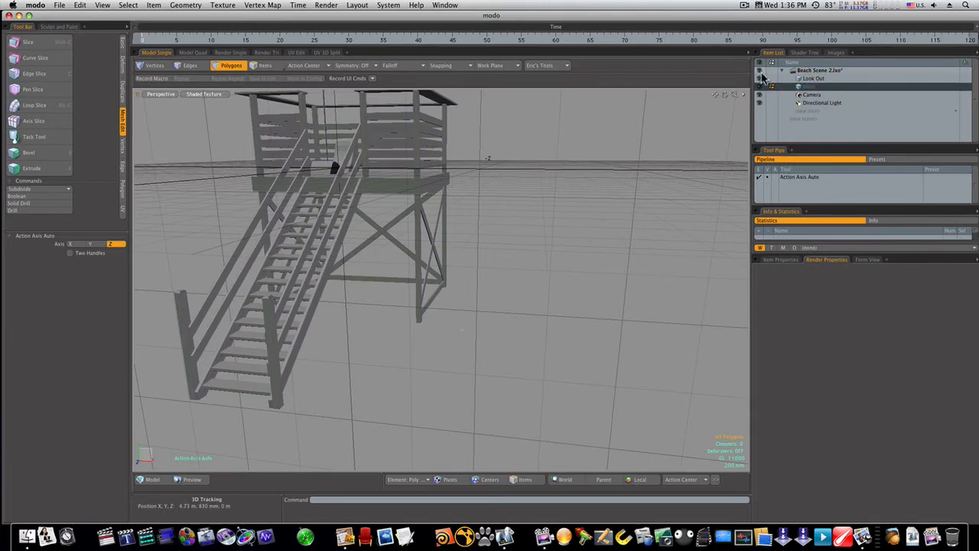
click(761, 79)
Step: Draw the base of a cube primitive about 250 mm by 350 mm on the ground grid near the origin
alt+drag(506, 220, 511, 251)
key(3)
click(123, 44)
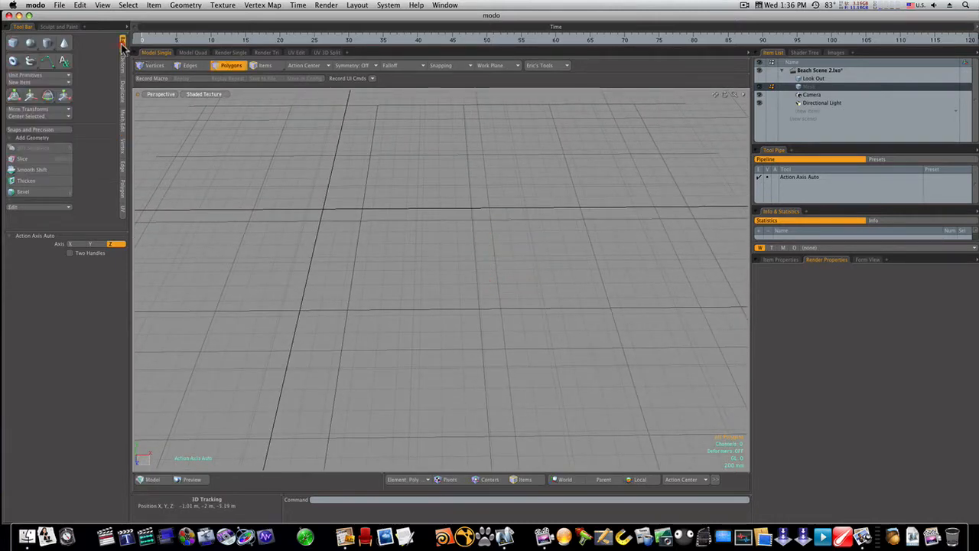
click(13, 43)
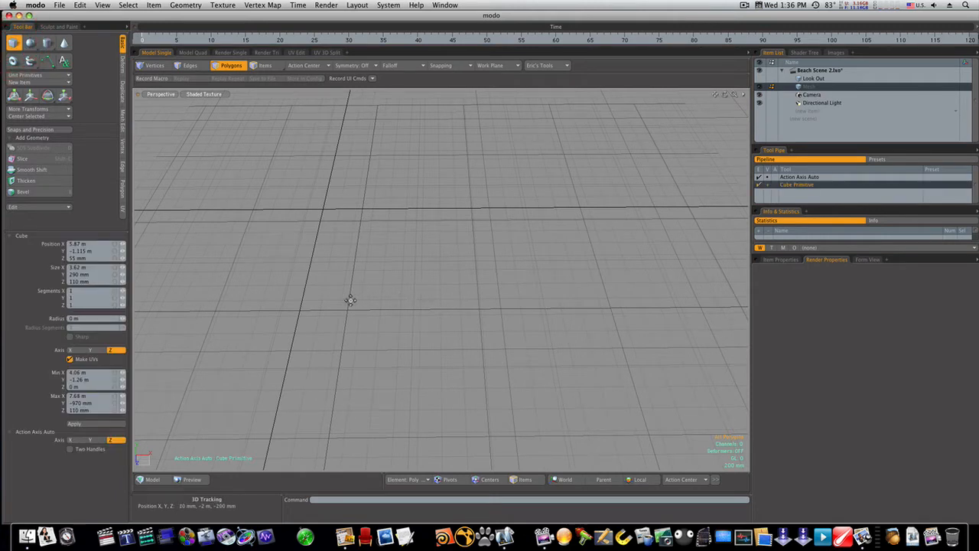
drag(349, 300, 350, 299)
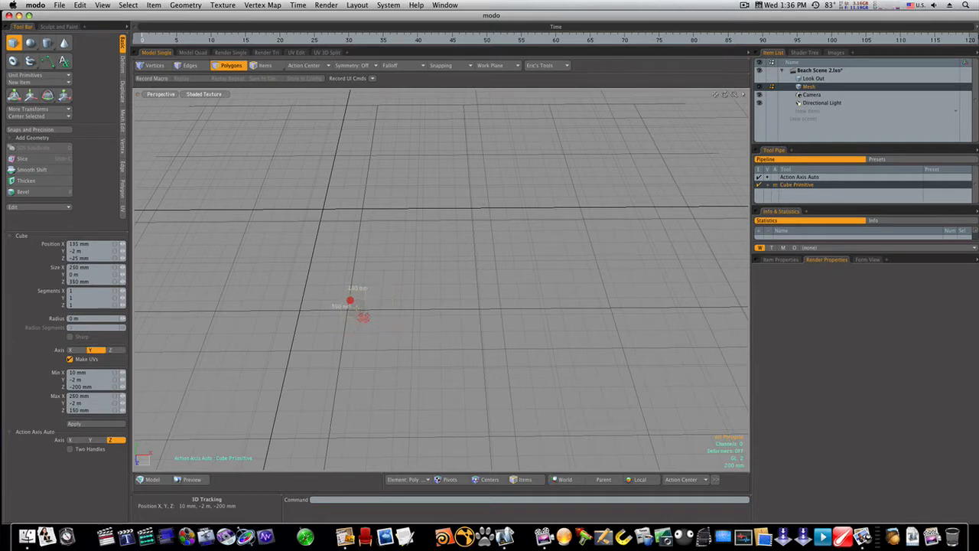
click(361, 314)
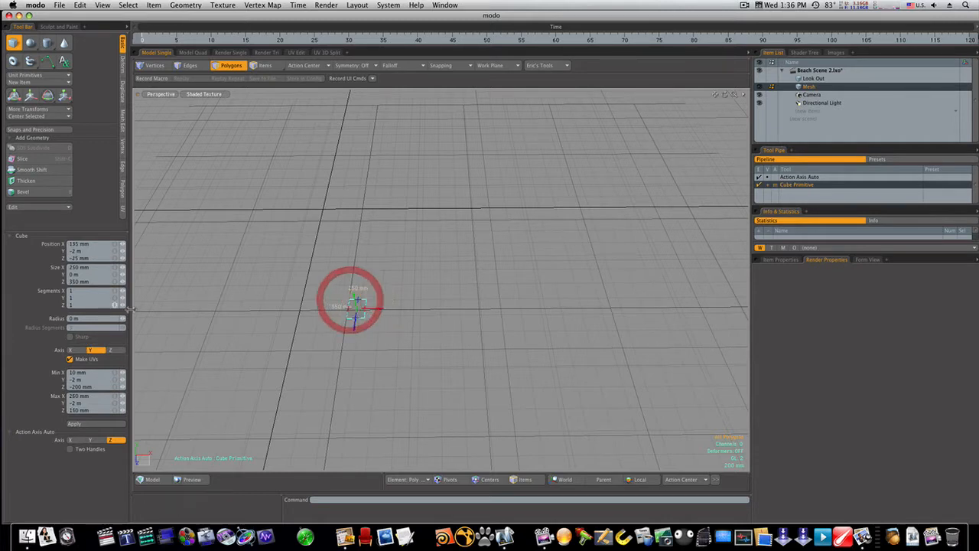
Step: Set the cube's X size to 350 mm and raise it into a square post about 5.65 m tall
click(78, 269)
text(350mm)
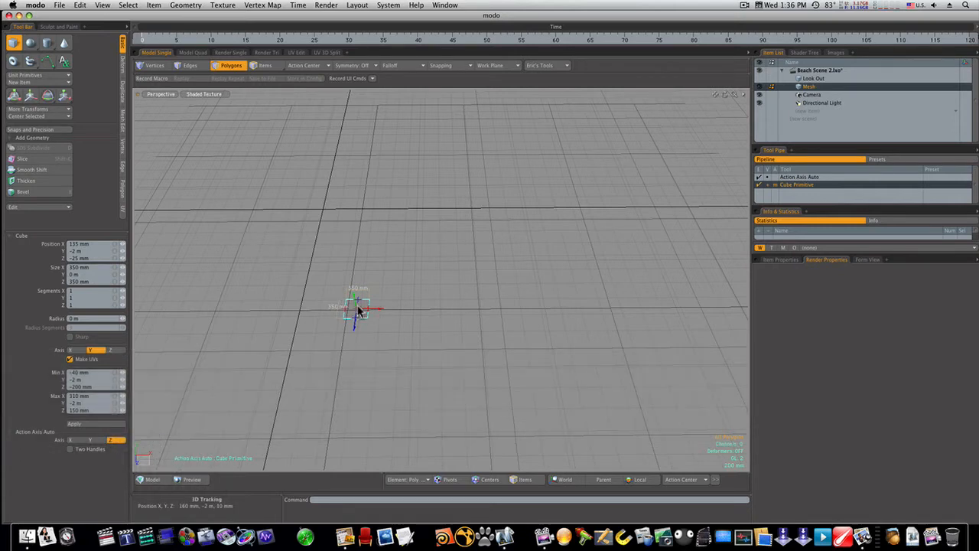
drag(354, 296, 320, 137)
ctrl+alt+drag(436, 273, 420, 230)
key(3)
scroll(415, 177, up, 4)
alt+drag(420, 229, 451, 324)
key(q)
key(3)
Step: Select the post in a top view and move it along X to centre it on the Z axis line
key(ctrl+space)
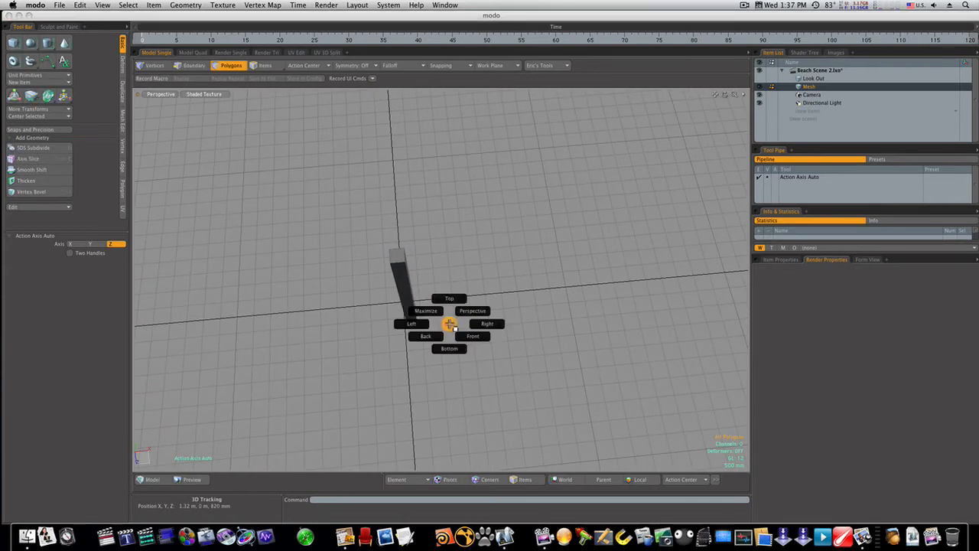
click(451, 305)
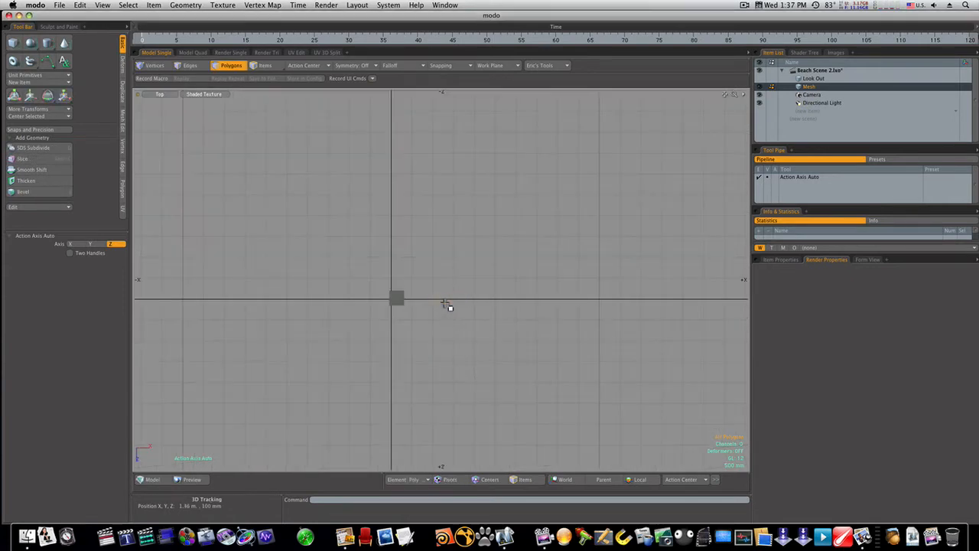
click(399, 301)
key(ctrl)
ctrl+alt+drag(446, 319, 487, 314)
key(w)
click(438, 294)
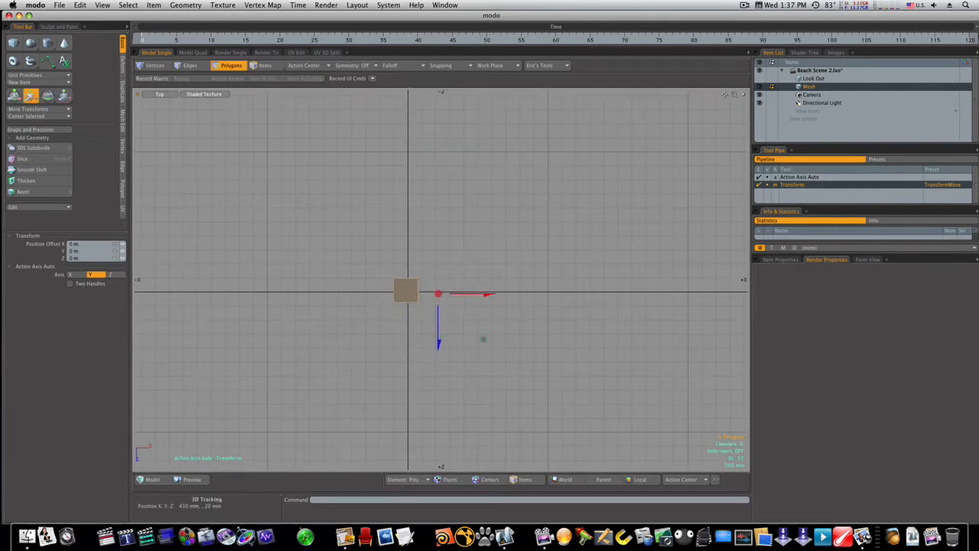
click(436, 295)
key(space)
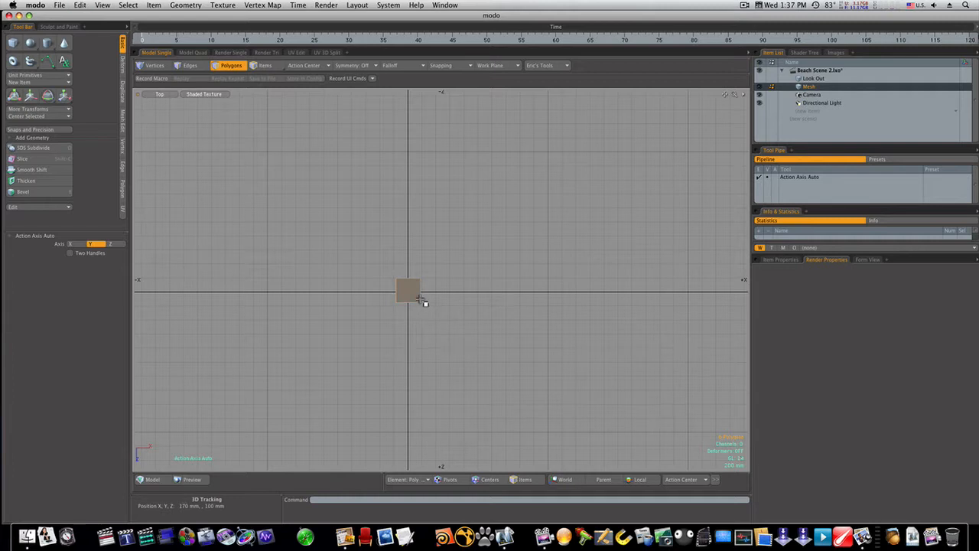
Step: Duplicate the post in place and move the copy 4 m along X
key(w)
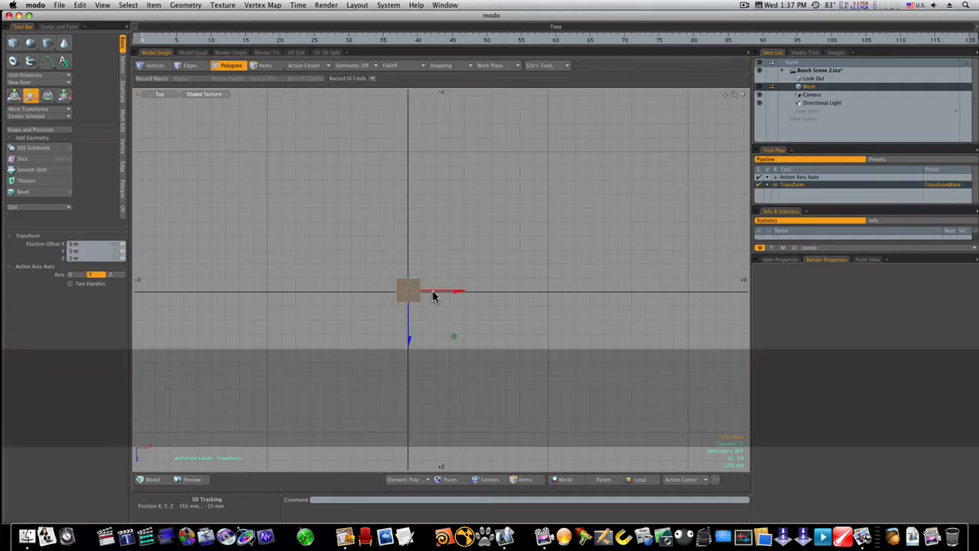
drag(433, 296, 713, 290)
alt+drag(624, 304, 509, 236)
key(ctrl+space)
click(558, 270)
key(3)
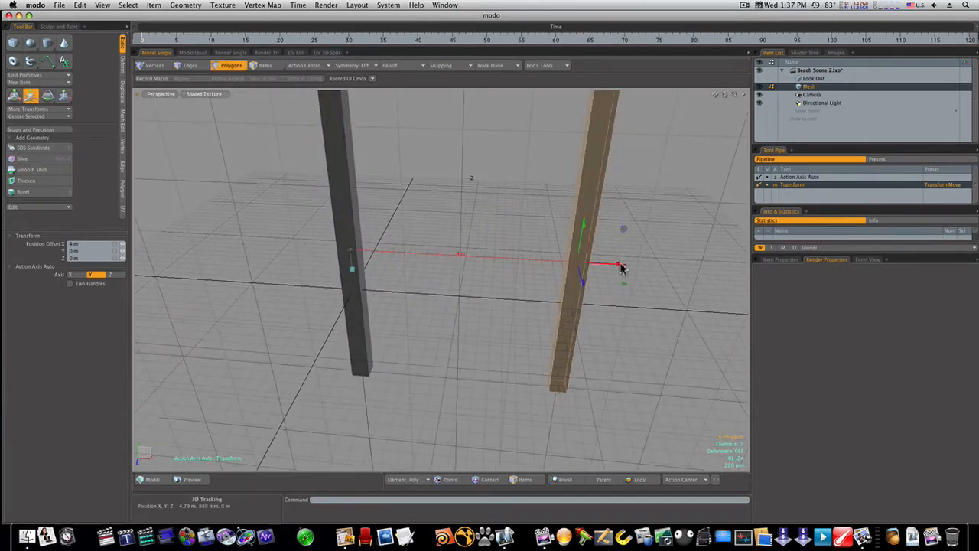
Step: Move the copied post farther out, to an X offset of about 5.02 m from the original
key(ctrl+space)
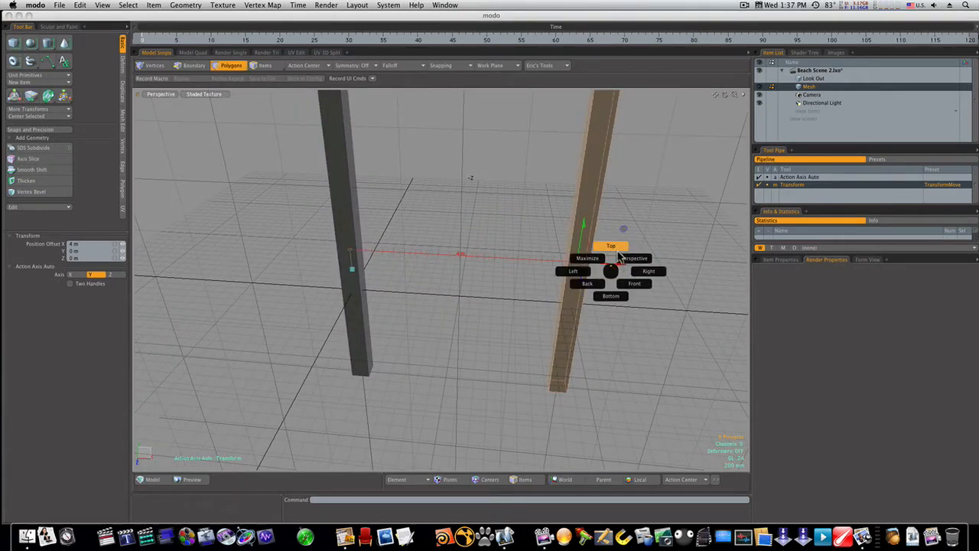
click(614, 249)
ctrl+alt+drag(589, 320, 380, 320)
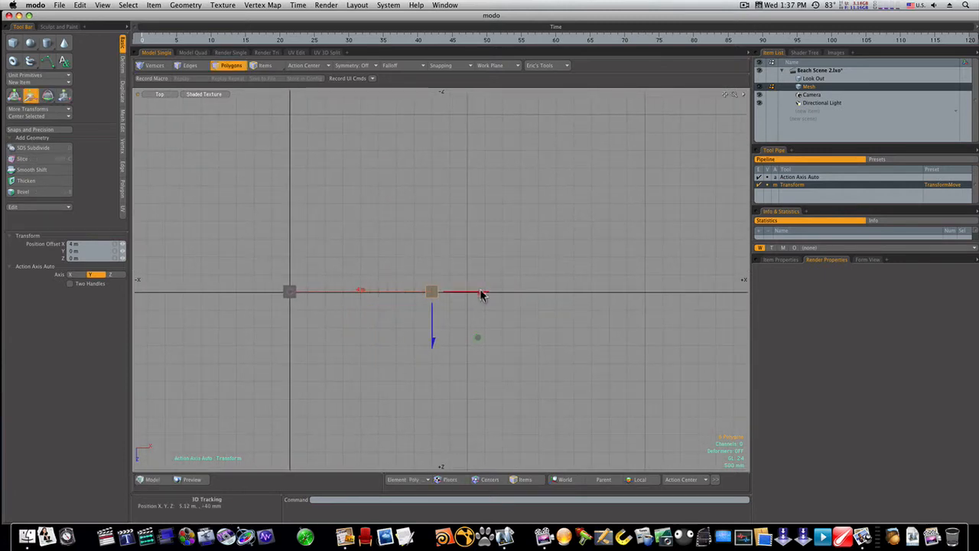
drag(483, 292, 509, 292)
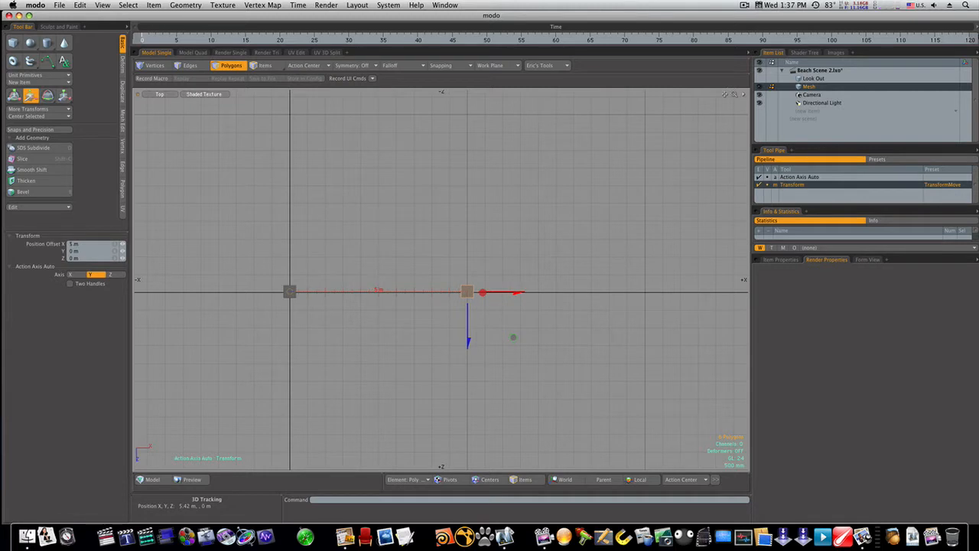
mouse_move(521, 336)
mouse_down()
mouse_move(666, 335)
mouse_move(510, 336)
mouse_up()
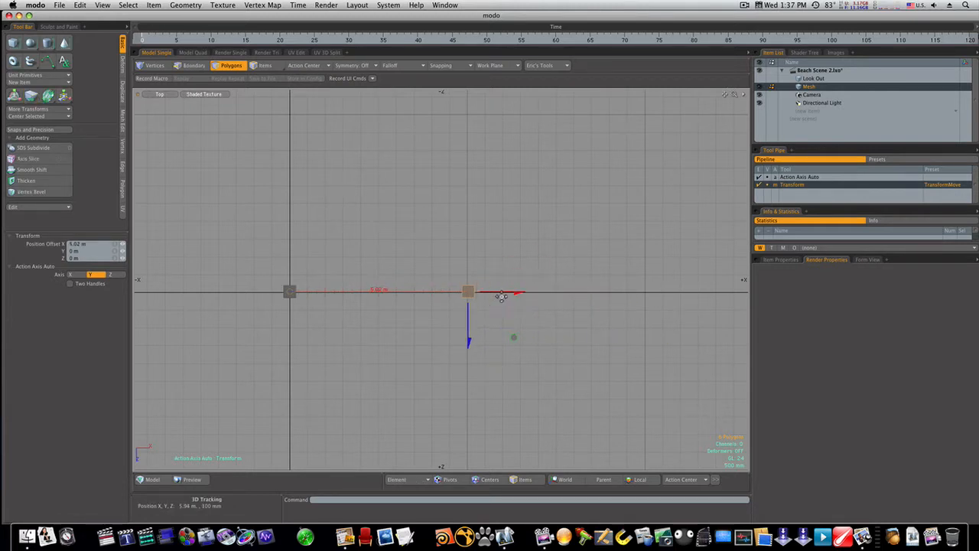
key(ctrl+space)
click(514, 284)
mouse_move(461, 325)
alt+mouse_down()
mouse_move(464, 304)
mouse_move(445, 302)
mouse_move(457, 328)
mouse_move(452, 322)
alt+mouse_up()
key(q)
Step: Select the edges around the top and bottom ends of the original post, leaving its long side edges unselected
alt+shift+drag(349, 267, 364, 245)
click(375, 243)
key(2)
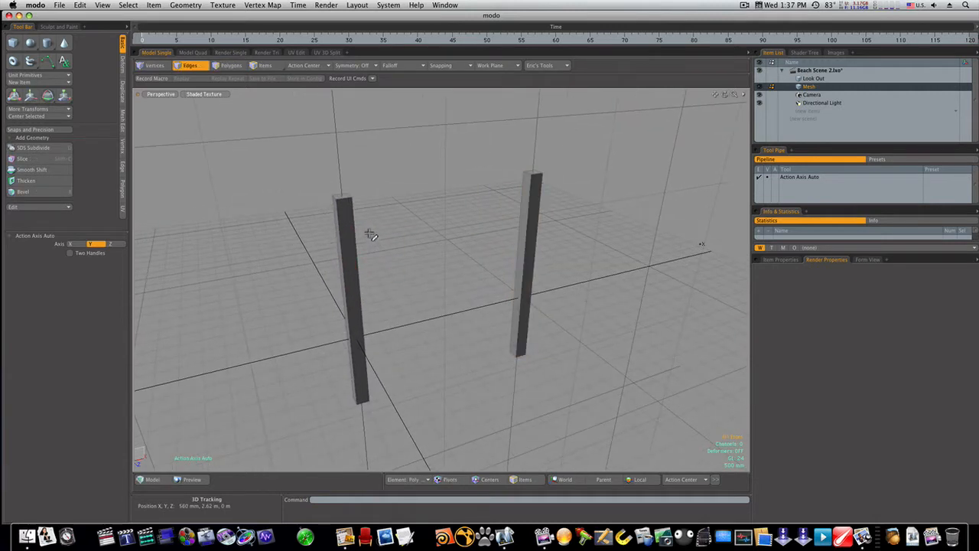
click(344, 200)
click(340, 200)
click(342, 207)
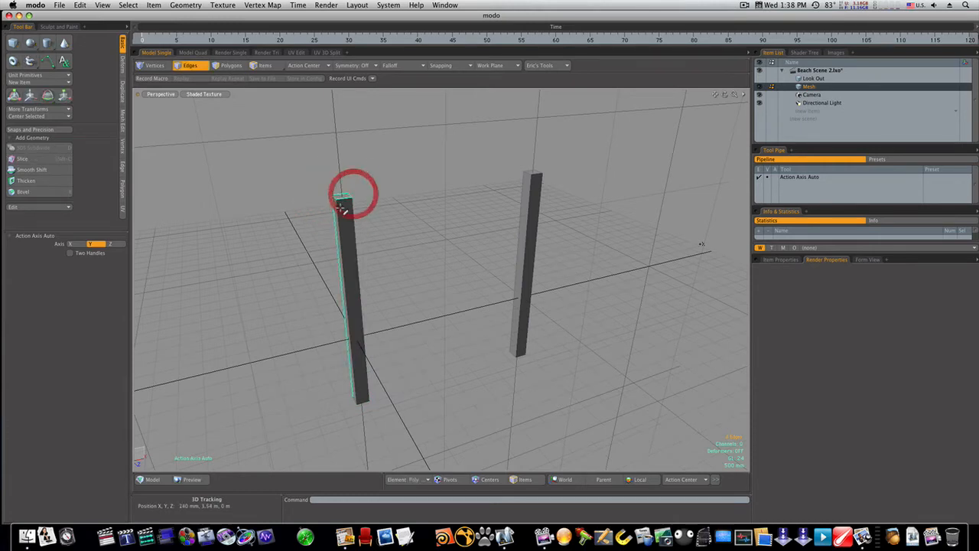
ctrl+drag(340, 213, 424, 132)
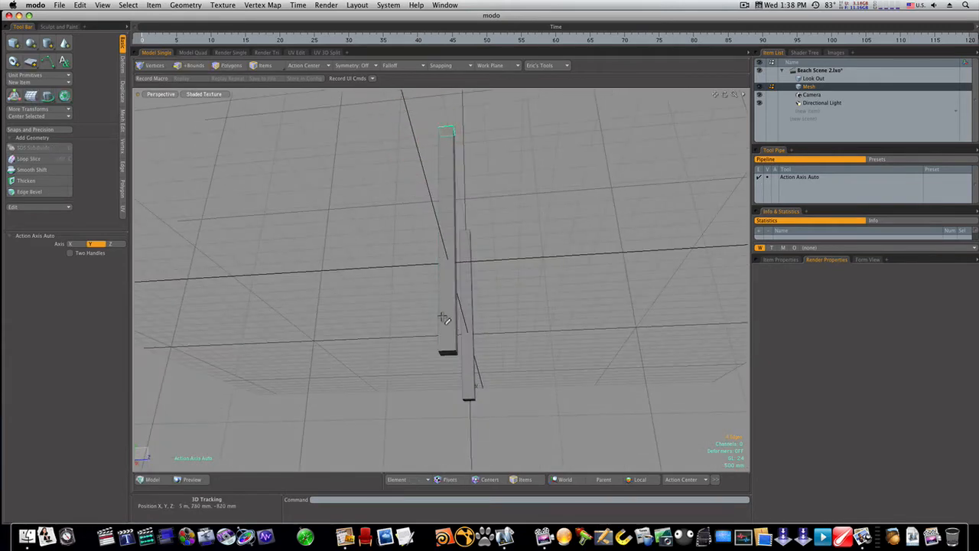
alt+drag(449, 362, 477, 344)
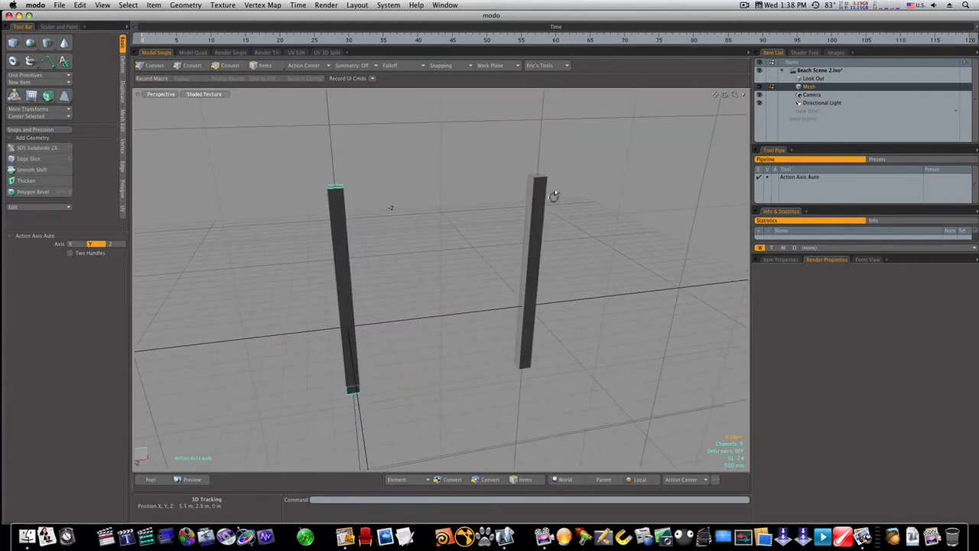
Step: Add the edges around the copied post's top and bottom ends to the selection
alt+drag(553, 196, 525, 267)
shift+click(552, 252)
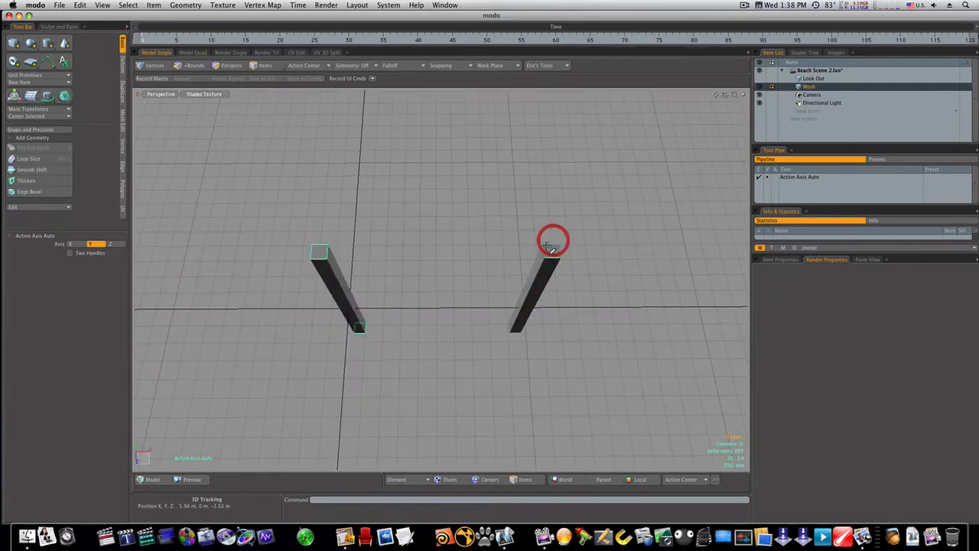
alt+drag(559, 270, 544, 83)
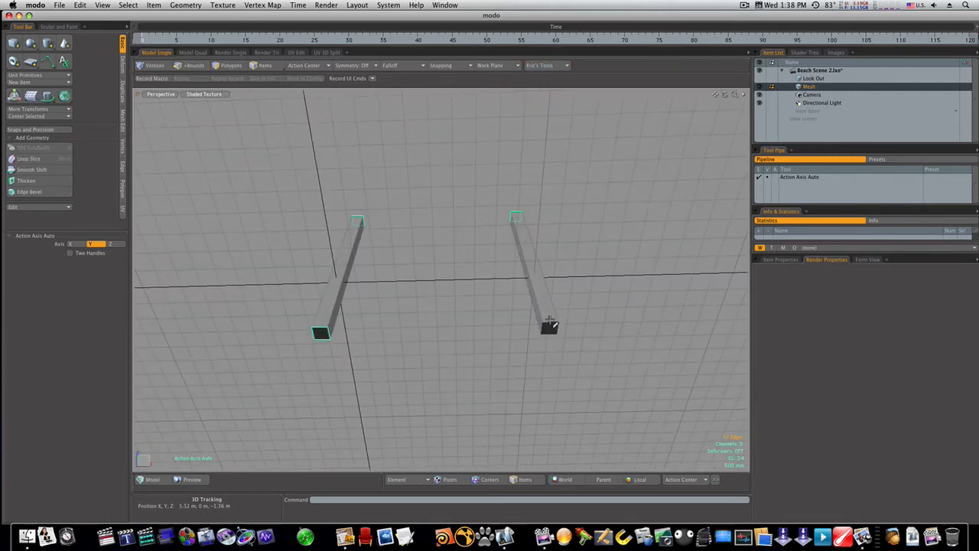
shift+click(550, 330)
alt+drag(564, 330, 470, 317)
Step: Edge Bevel the selected post ends in Inset mode with round level 0 and a value of 155 mm, and clear the selection
key(2)
key(b)
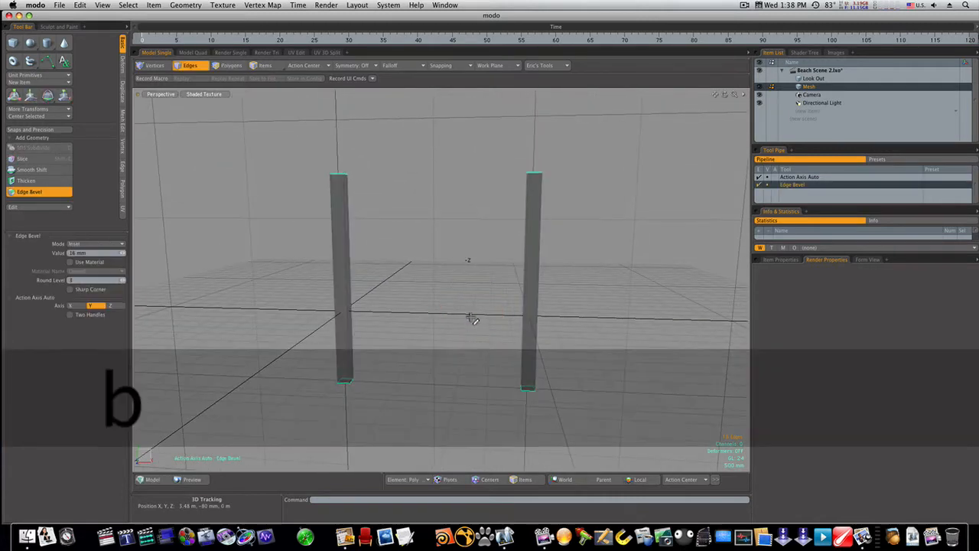
click(464, 293)
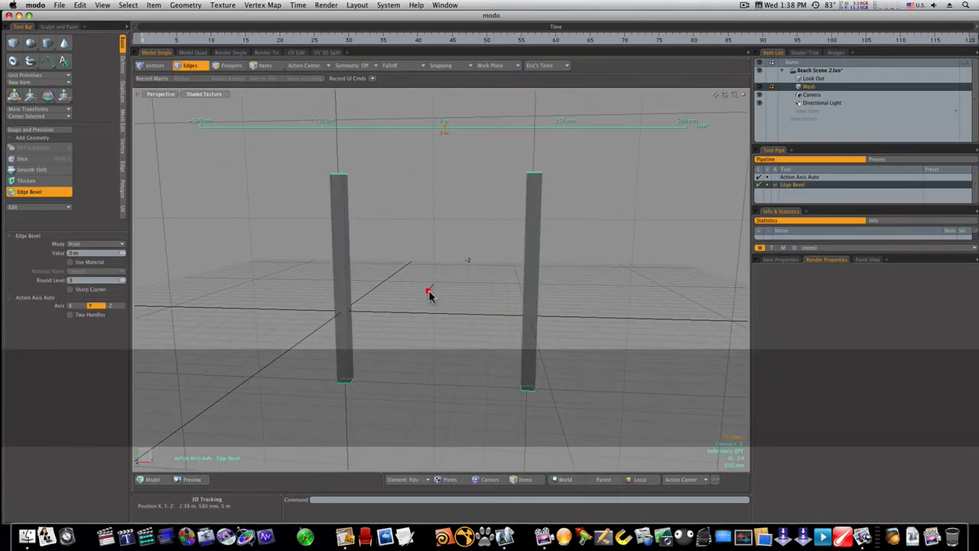
click(121, 281)
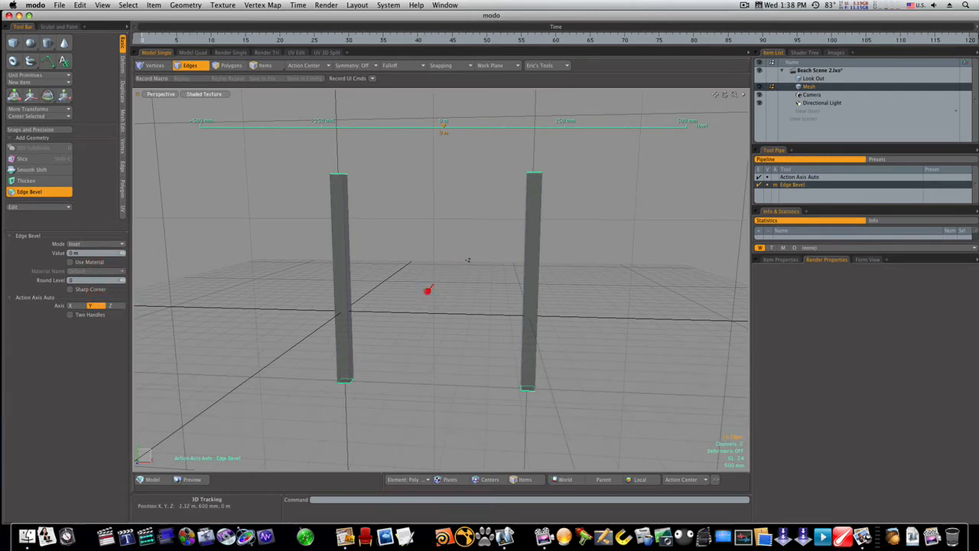
drag(427, 291, 448, 290)
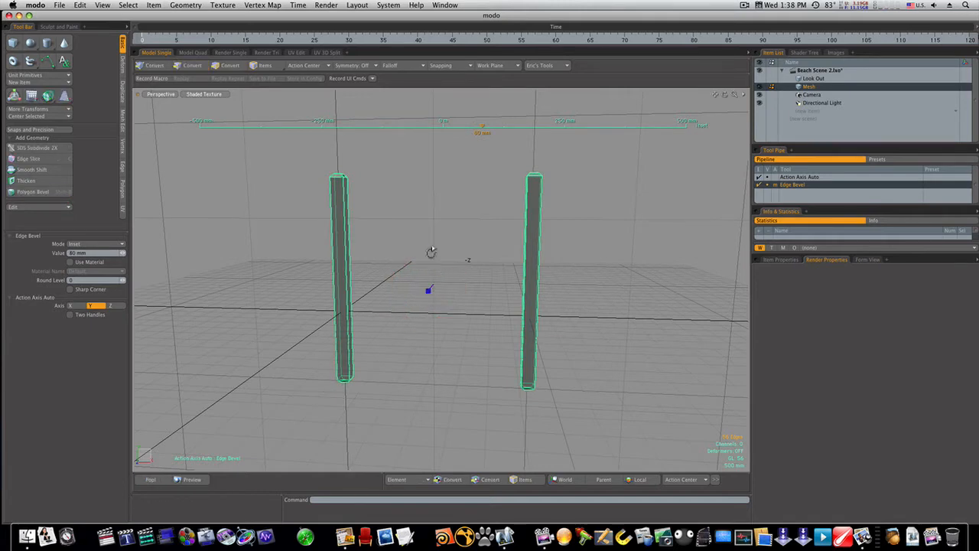
alt+drag(430, 253, 438, 304)
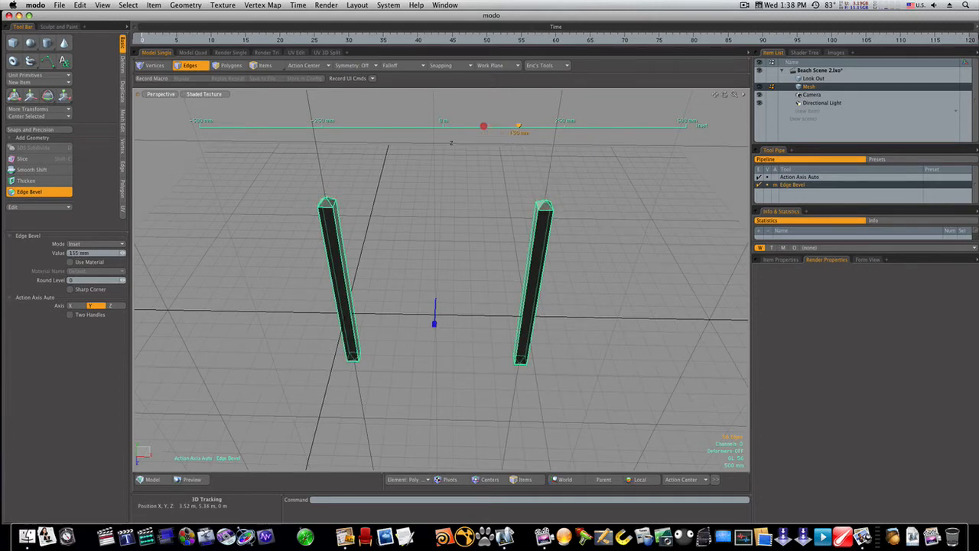
alt+drag(411, 209, 413, 172)
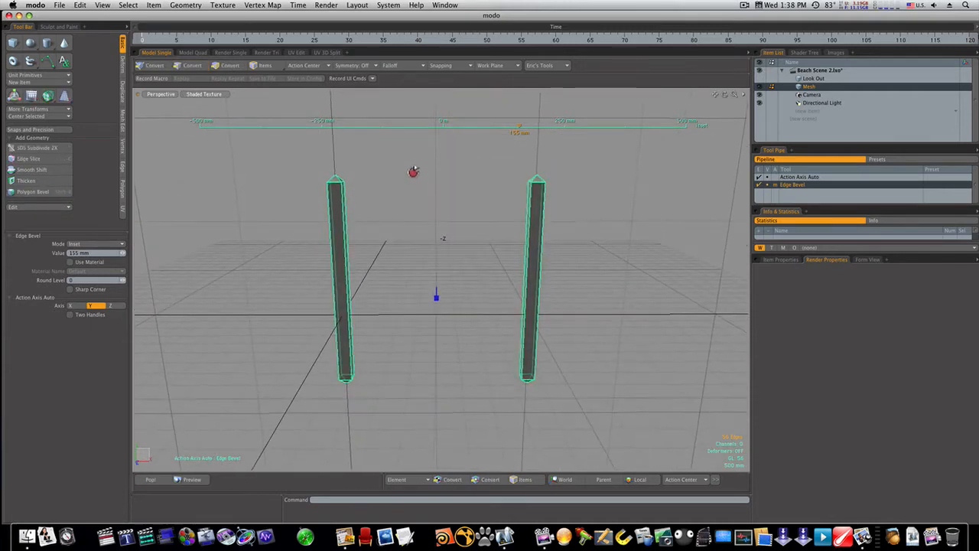
click(390, 243)
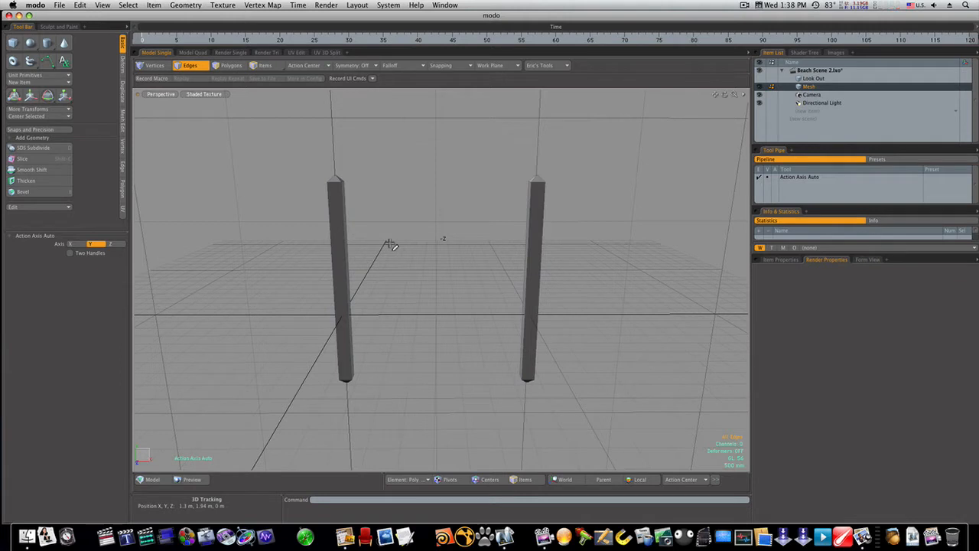
Step: Draw a flat box profile in the Right view, extending from the post toward negative Z, about 11.9 m long and 1.05 m high
mouse_move(385, 247)
alt+mouse_down()
mouse_move(396, 247)
mouse_move(343, 249)
mouse_move(389, 267)
mouse_move(431, 268)
mouse_move(420, 264)
mouse_move(422, 273)
mouse_move(459, 263)
mouse_move(316, 270)
alt+mouse_up()
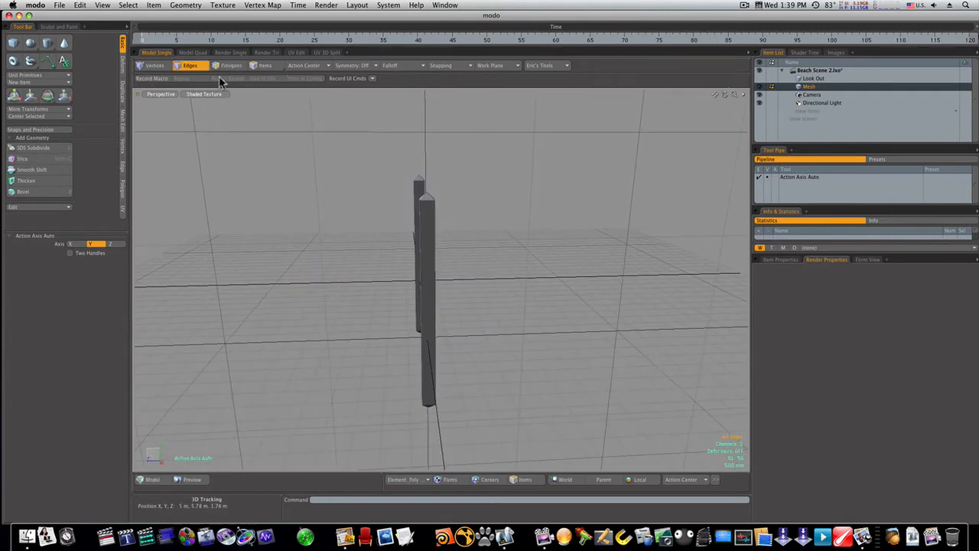
click(13, 44)
mouse_move(427, 285)
alt+mouse_down()
mouse_move(478, 281)
mouse_move(445, 265)
alt+mouse_up()
key(ctrl+space)
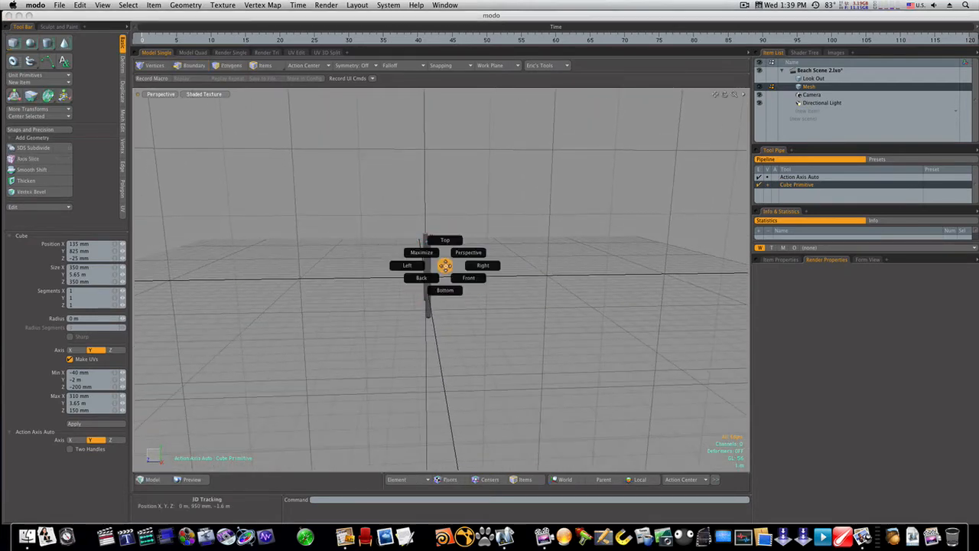
click(463, 265)
key(2)
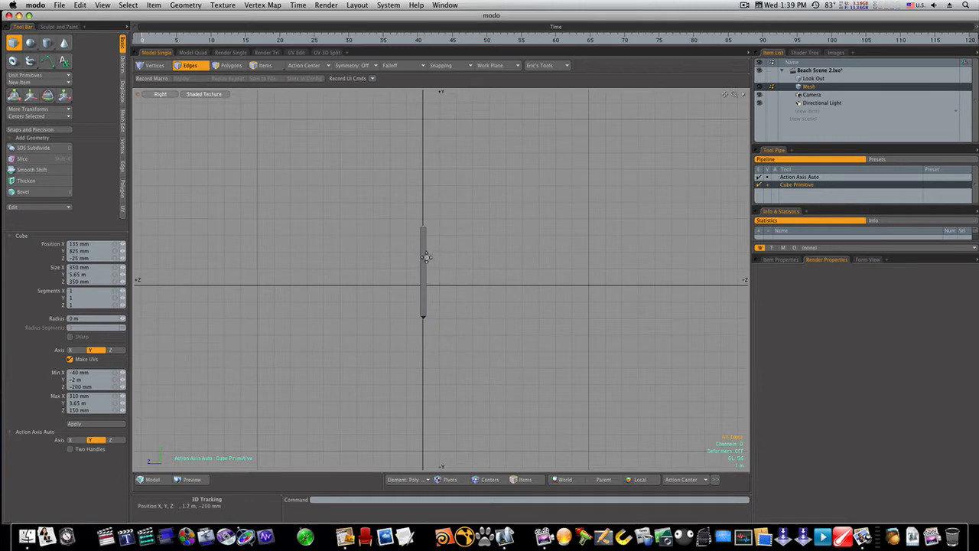
click(426, 252)
drag(437, 268, 601, 270)
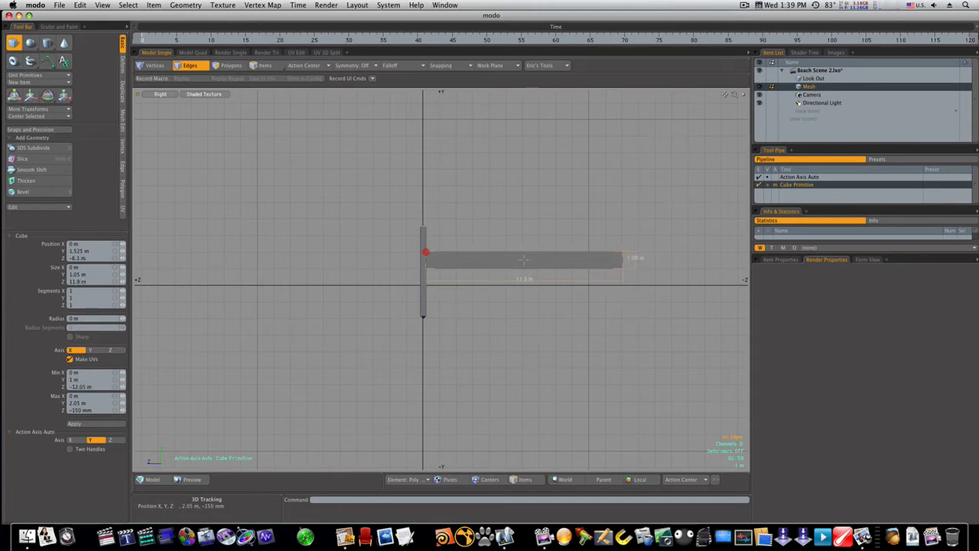
click(423, 254)
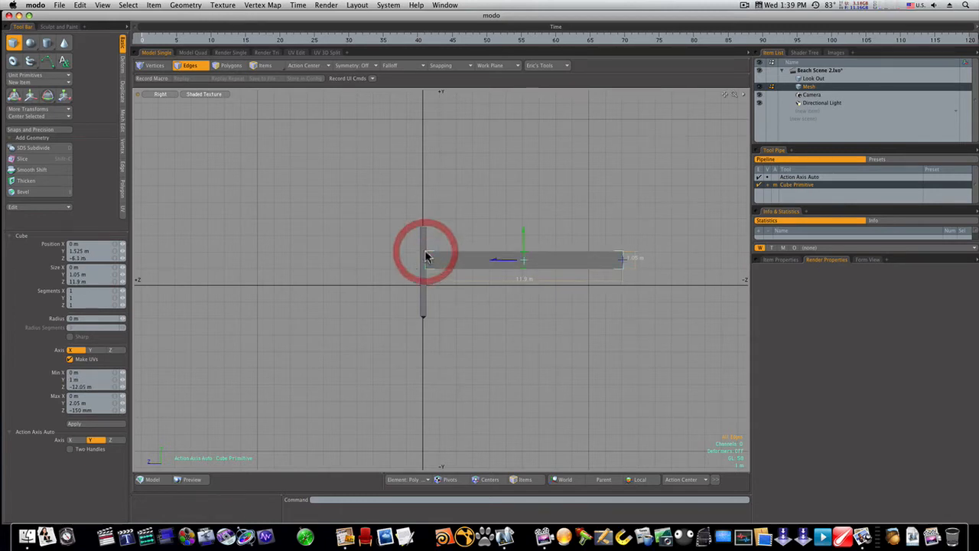
Step: Thicken the flat box along X to about 180 mm in the Perspective view and finish the cube
key(ctrl+space)
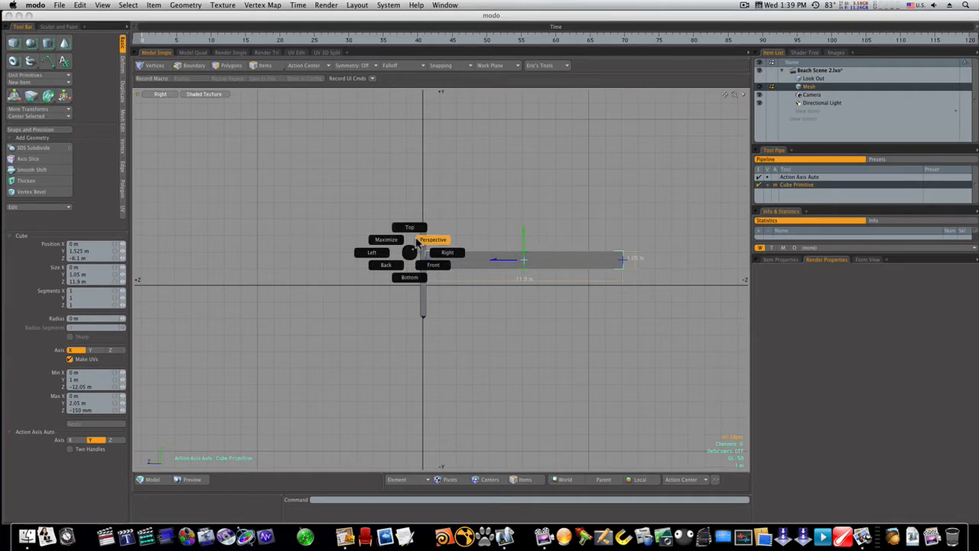
click(421, 240)
key(2)
alt+drag(424, 258, 503, 259)
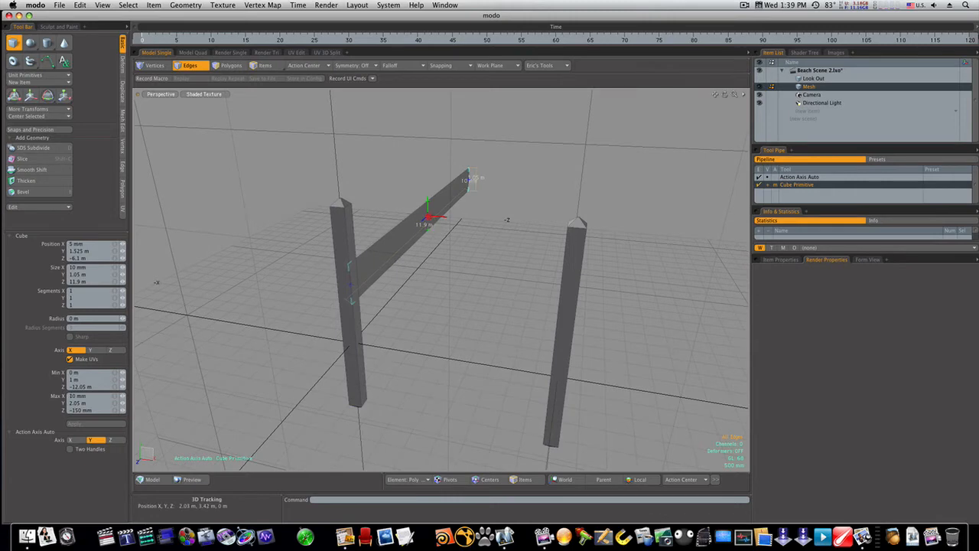
drag(428, 217, 432, 217)
alt+drag(429, 218, 444, 253)
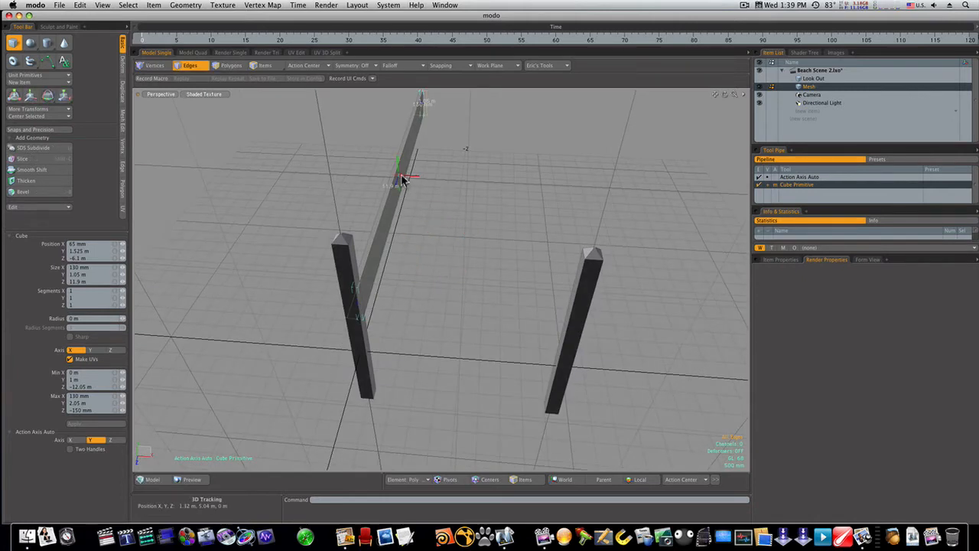
mouse_move(399, 177)
ctrl+alt+mouse_down()
mouse_move(425, 176)
mouse_move(405, 177)
ctrl+alt+mouse_up()
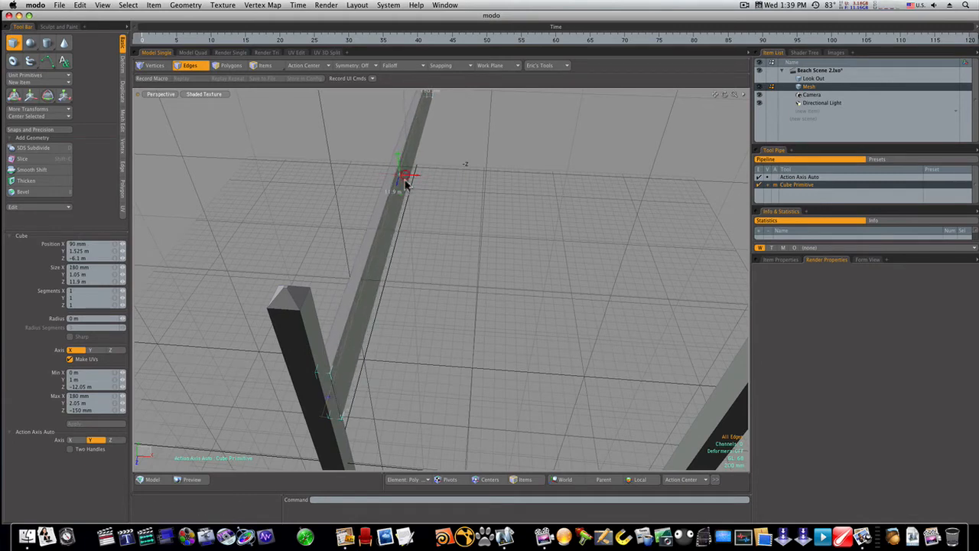
ctrl+alt+drag(457, 273, 415, 273)
alt+drag(414, 273, 280, 231)
key(2)
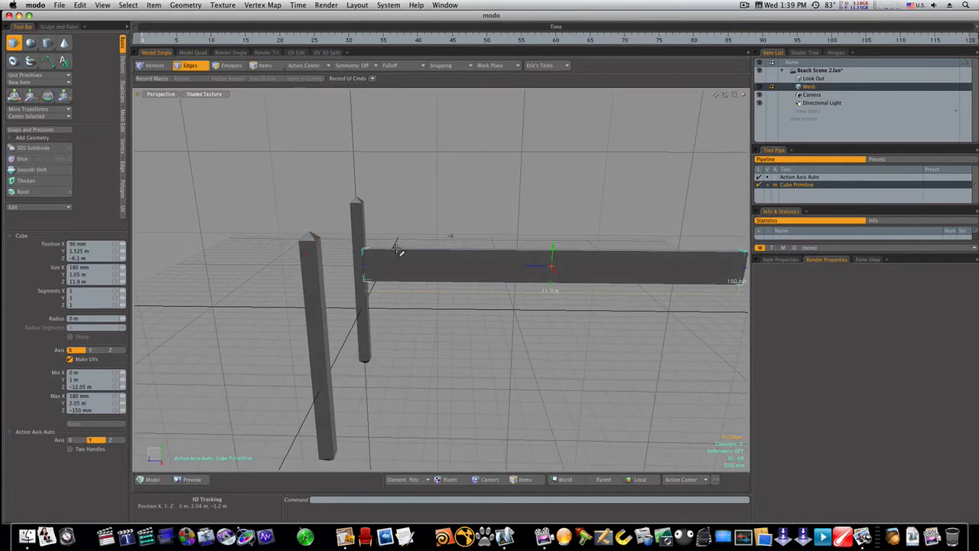
key(space)
Step: Select the whole long beam and move it away from the posts, to an X offset of about -3.82 m
alt+drag(444, 267, 568, 304)
key(3)
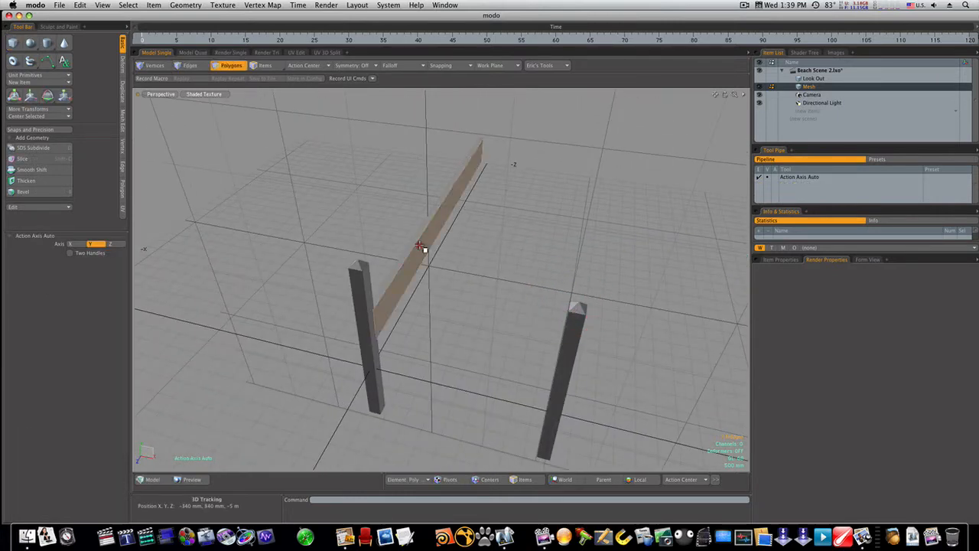
click(422, 244)
key(w)
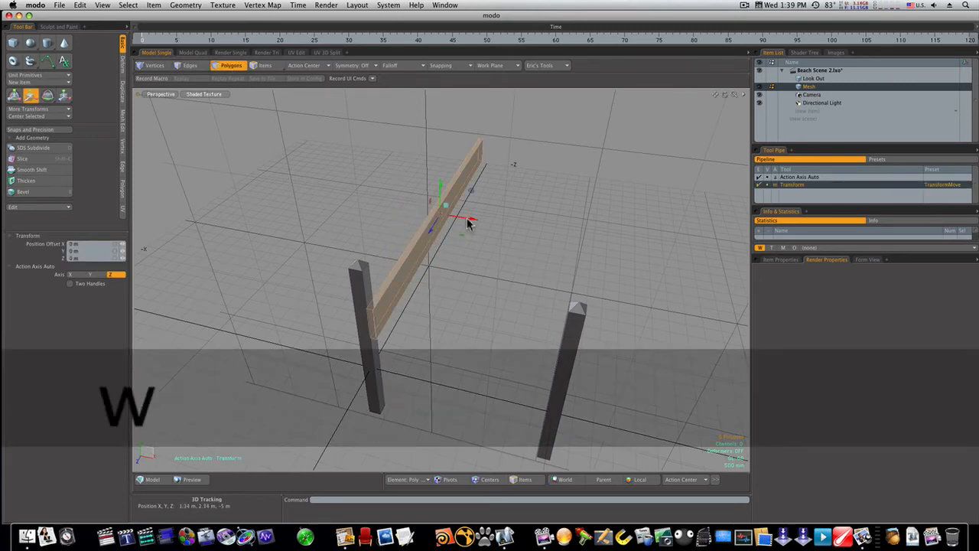
drag(469, 222, 324, 237)
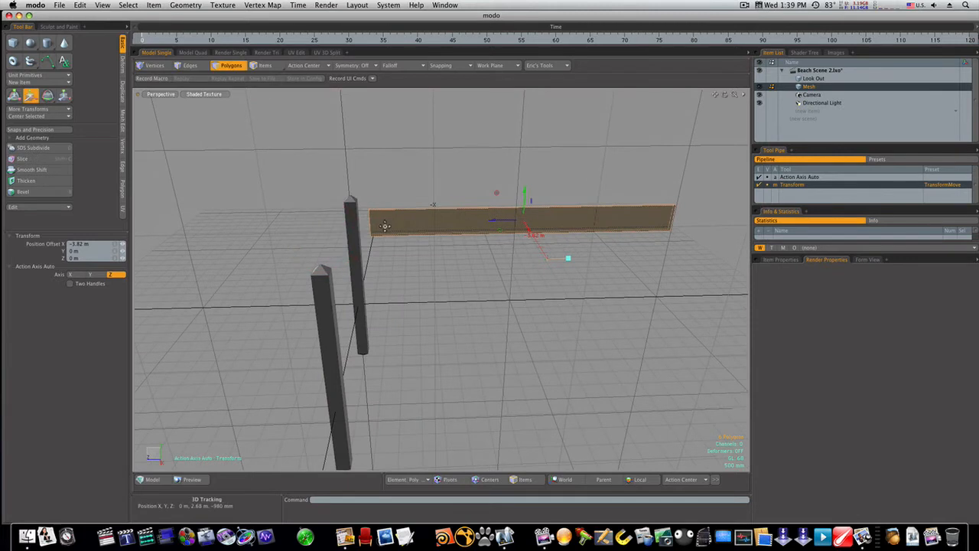
Step: Rotate the selected beam 30° about the X axis so its end near the posts slopes downward
key(e)
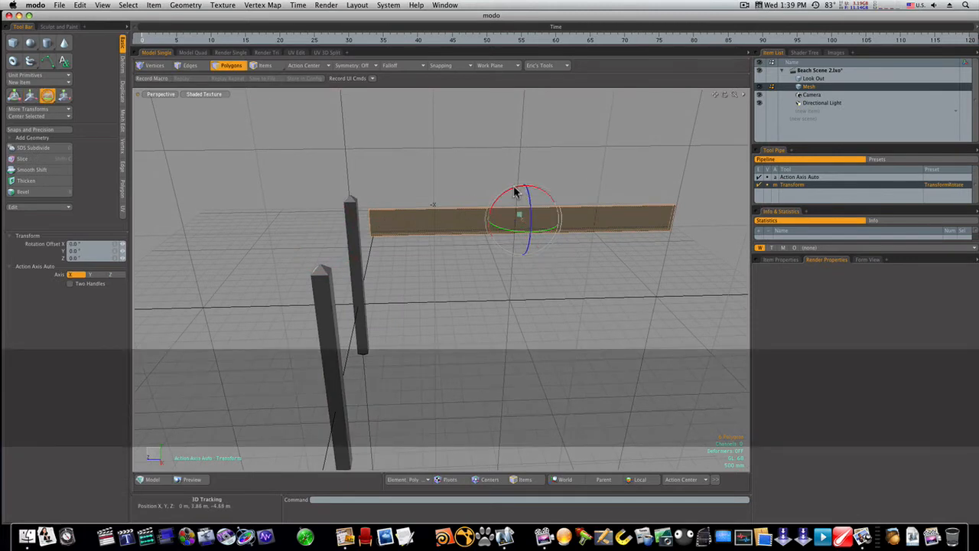
drag(515, 191, 433, 204)
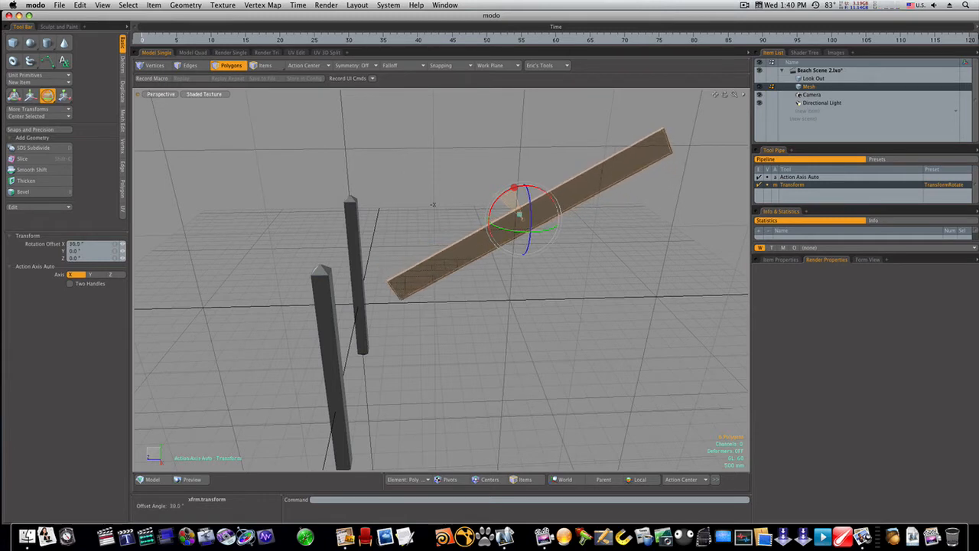
drag(496, 197, 495, 197)
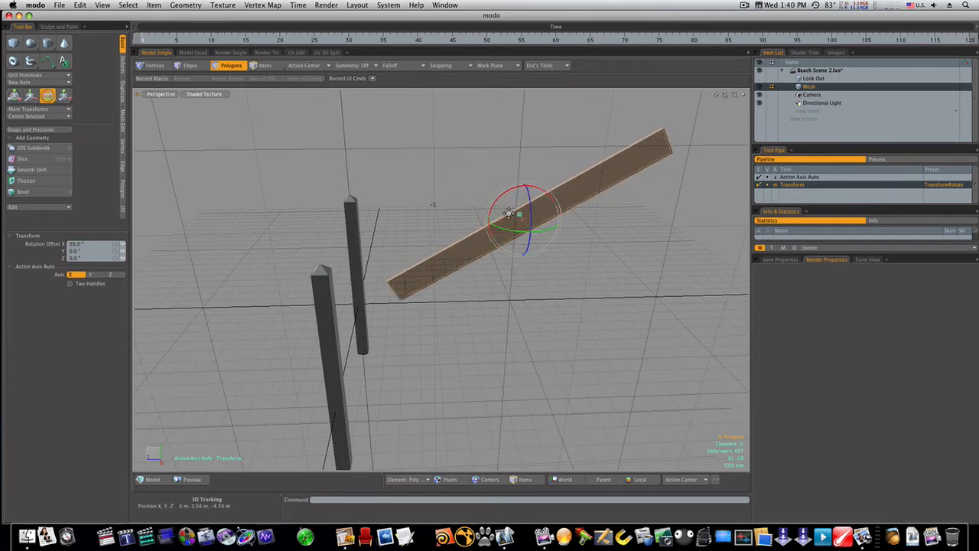
key(space)
Step: Reselect the whole slanted beam, move it back toward the posts by an X offset of about 3.04 m, and clear the selection
click(511, 261)
double_click(467, 246)
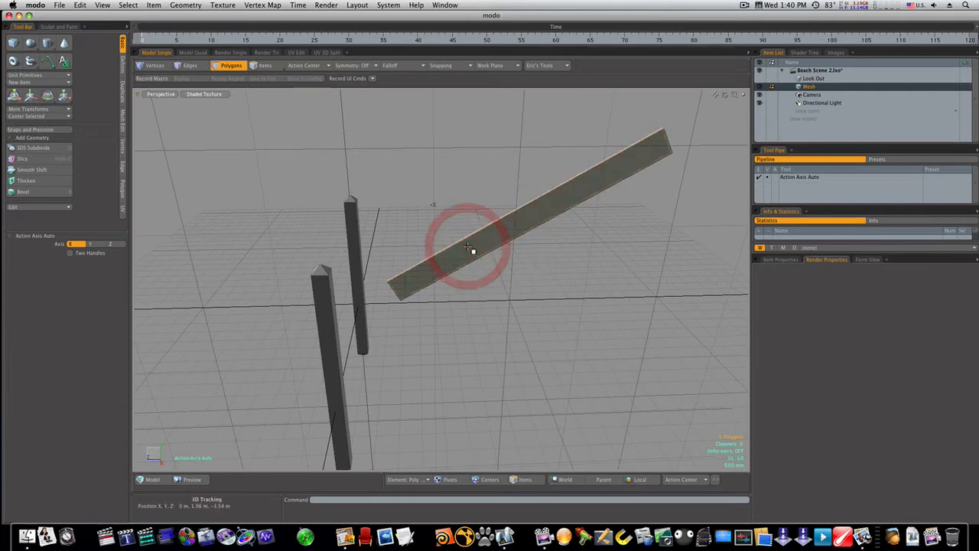
alt+drag(467, 246, 614, 236)
key(w)
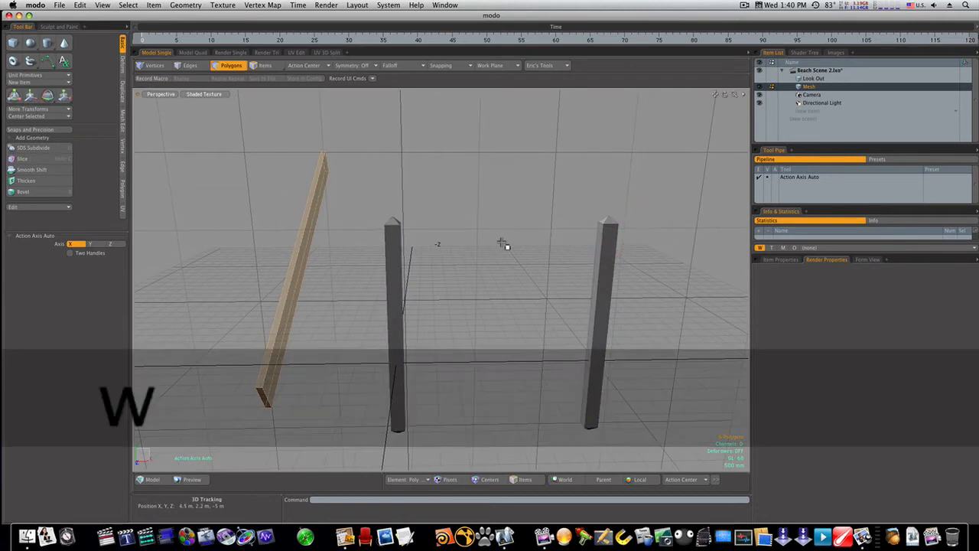
drag(334, 250, 363, 230)
scroll(360, 333, up, 5)
alt+drag(393, 352, 392, 333)
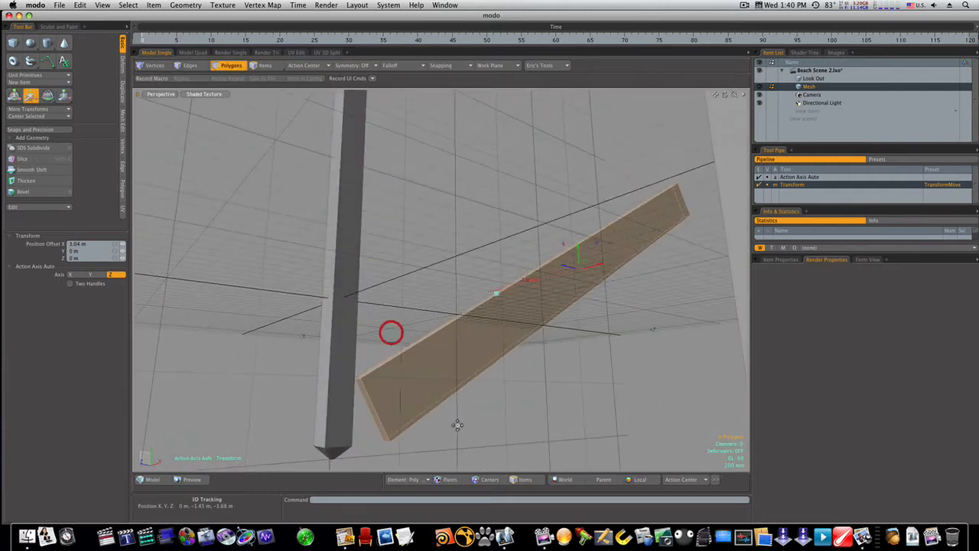
key(space)
click(490, 431)
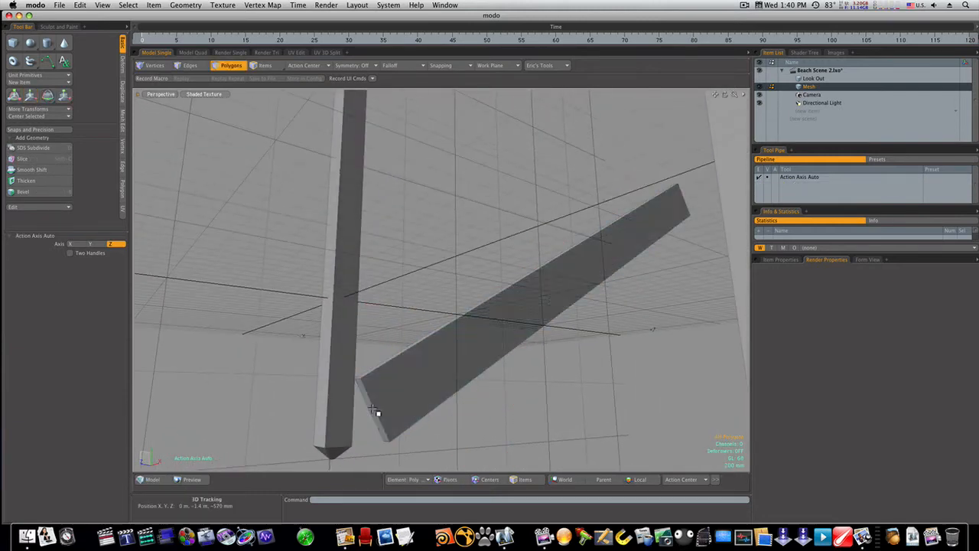
Step: Loop Slice the slanted beam once lengthwise at 50%, in Symmetry mode, and clear the polygon selection
click(385, 404)
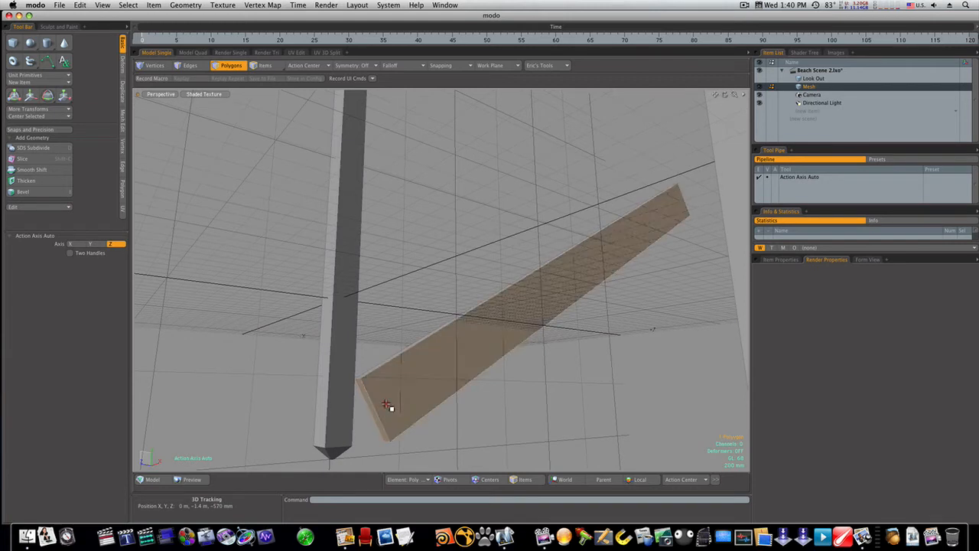
click(120, 121)
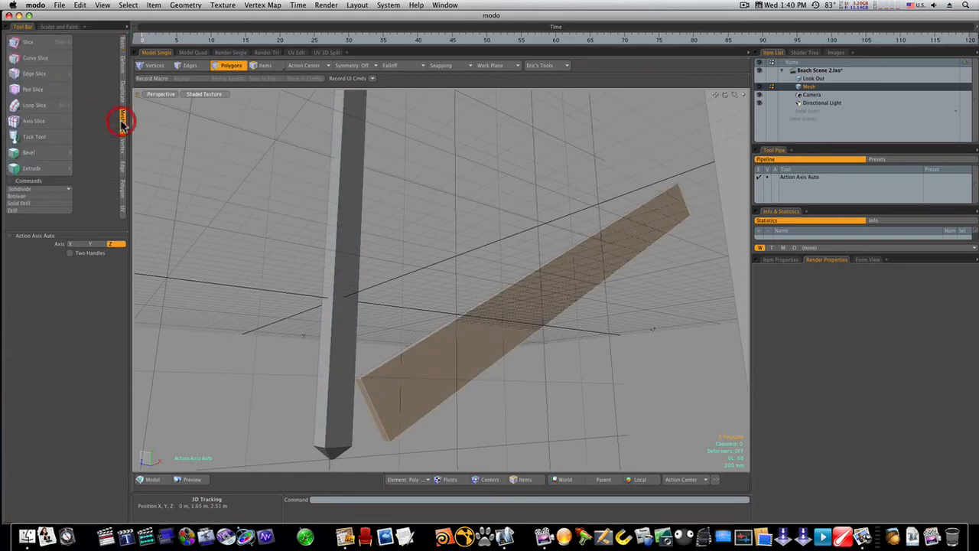
click(68, 111)
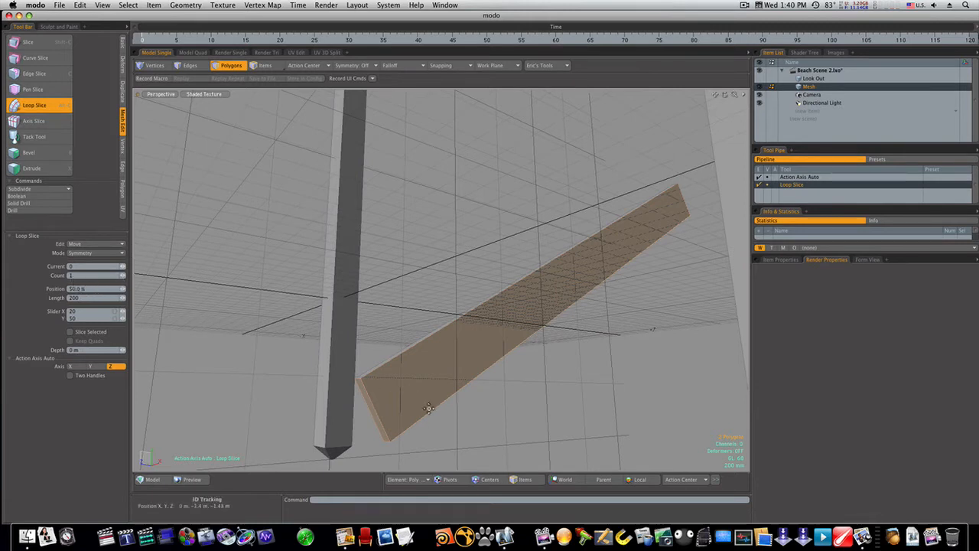
click(496, 409)
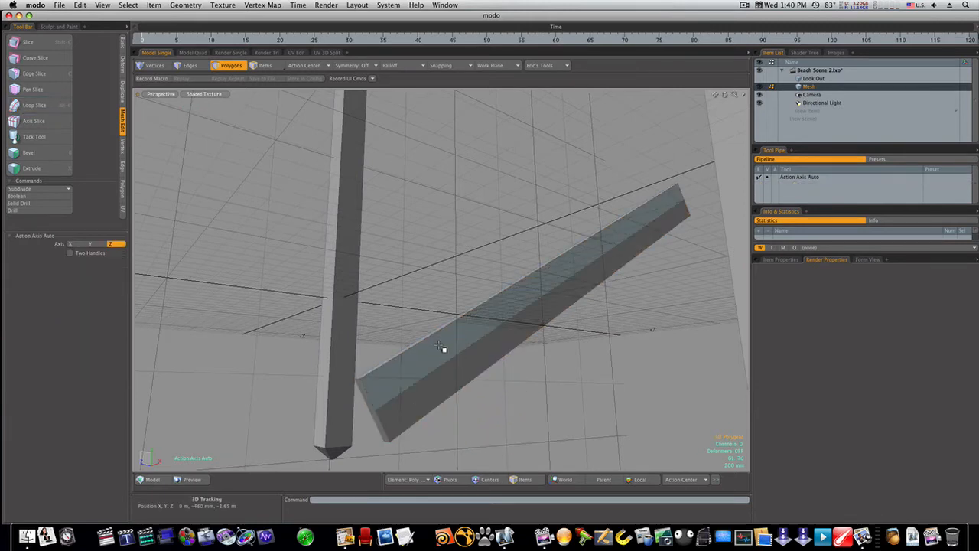
mouse_move(483, 357)
alt+mouse_down()
mouse_move(465, 363)
mouse_move(479, 337)
mouse_move(469, 359)
alt+mouse_up()
key(3)
Step: Select the lowest corner vertices at the beam's lower end and move them about 0.6 m along negative Z
alt+drag(426, 411, 423, 370)
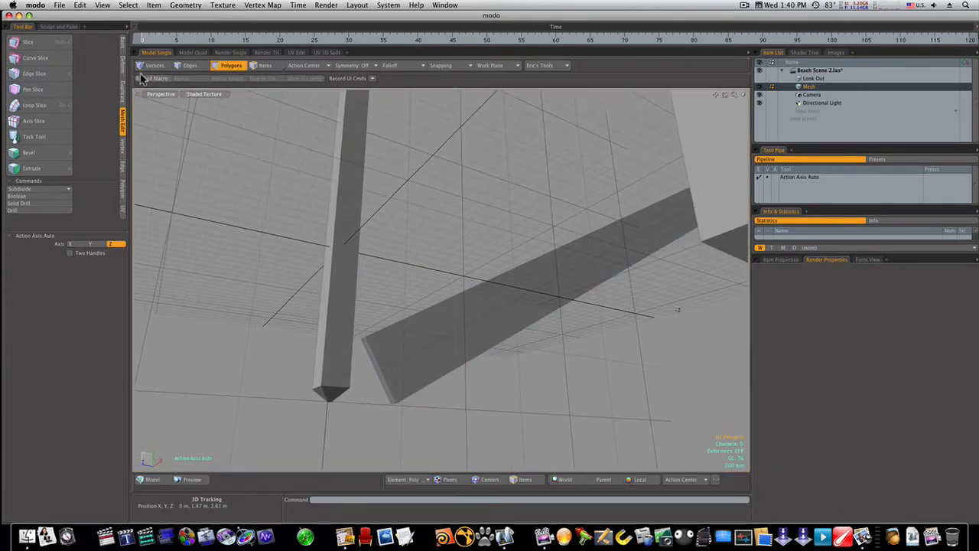
click(397, 402)
key(w)
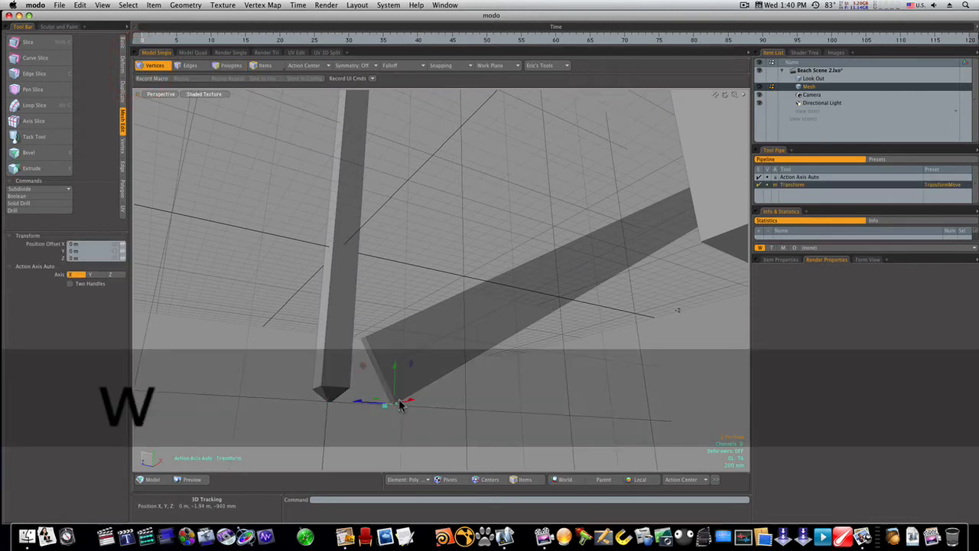
alt+drag(400, 407, 405, 428)
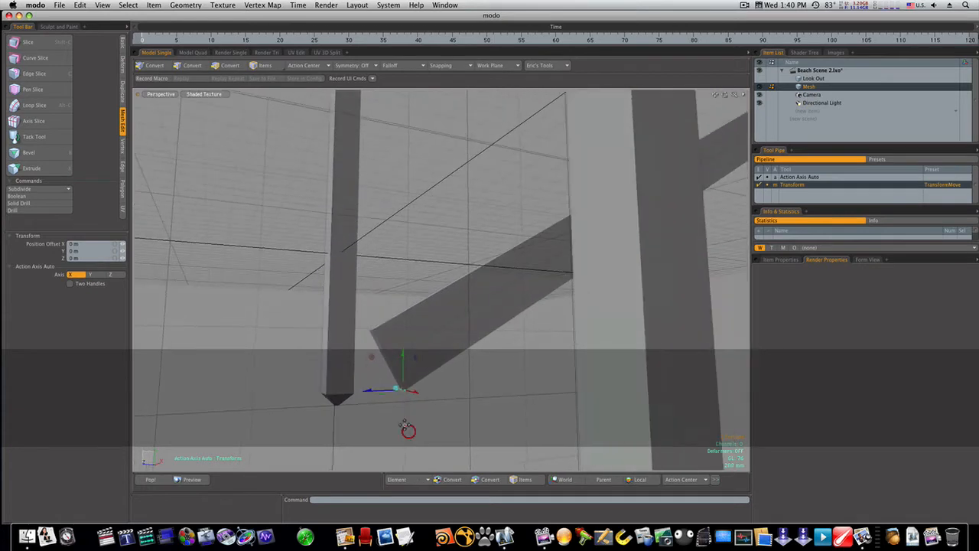
drag(380, 394, 415, 390)
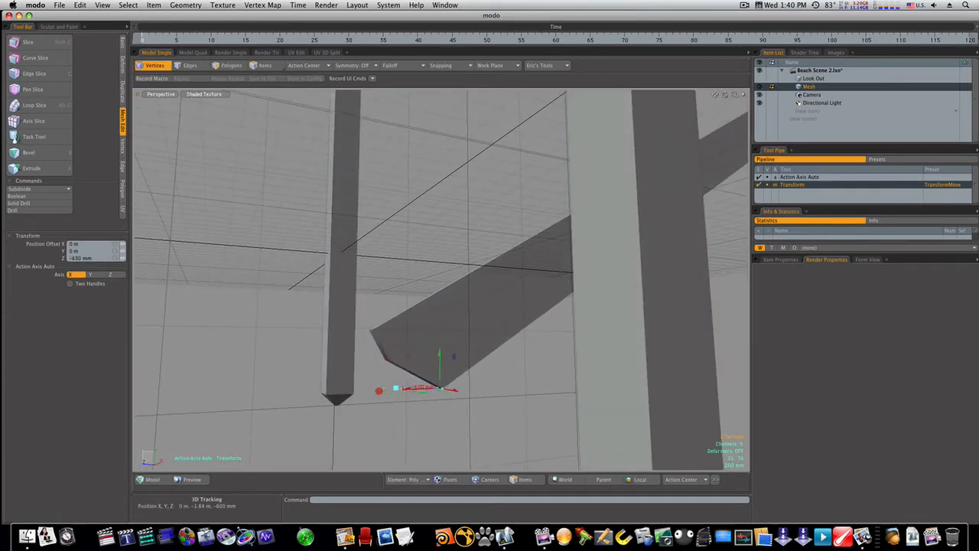
key(space)
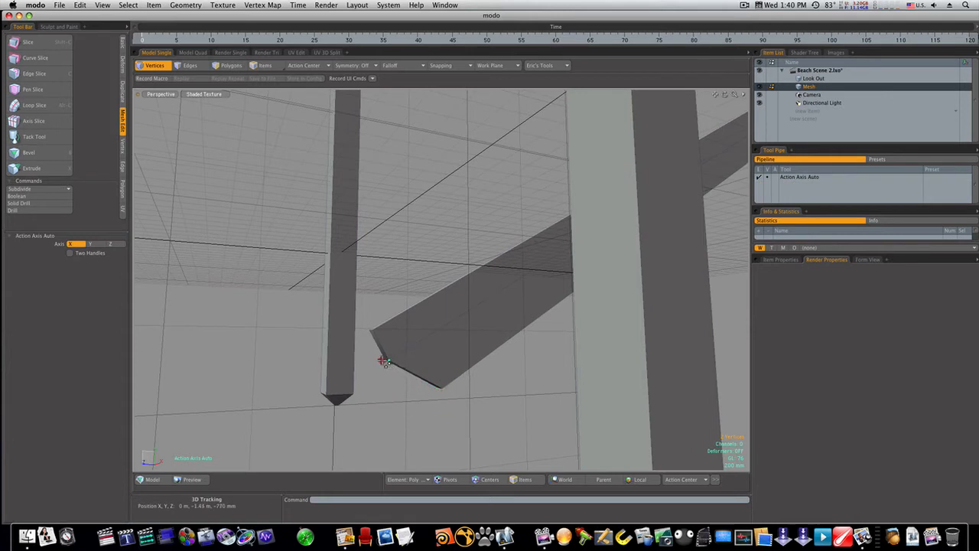
Step: Move the middle vertices of the beam's lower end down, to a Y offset of about -480 mm
key(w)
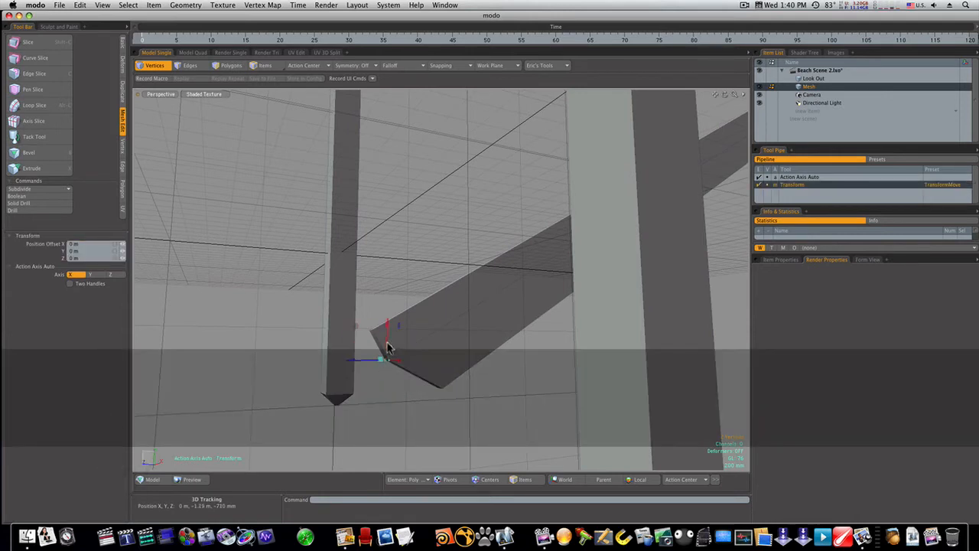
drag(387, 342, 387, 352)
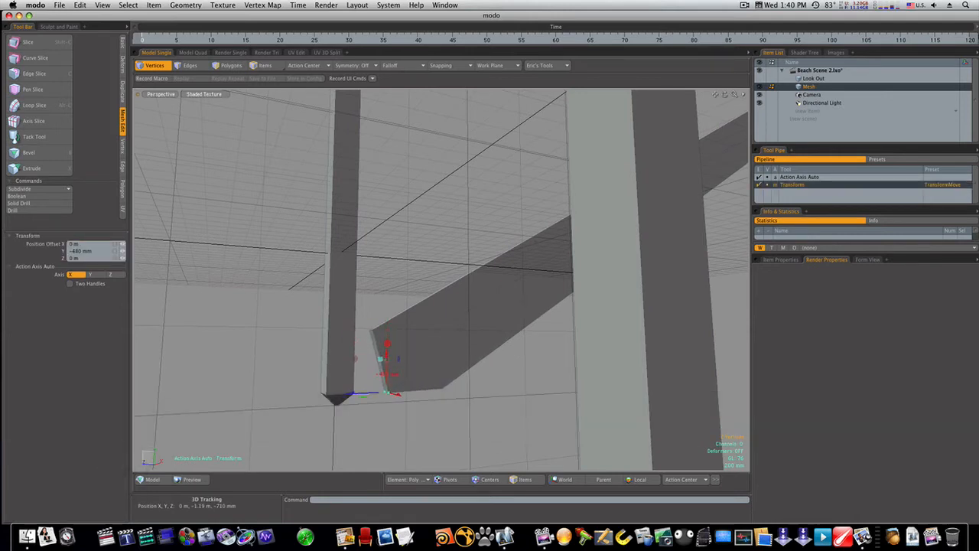
alt+drag(407, 413, 400, 354)
key(space)
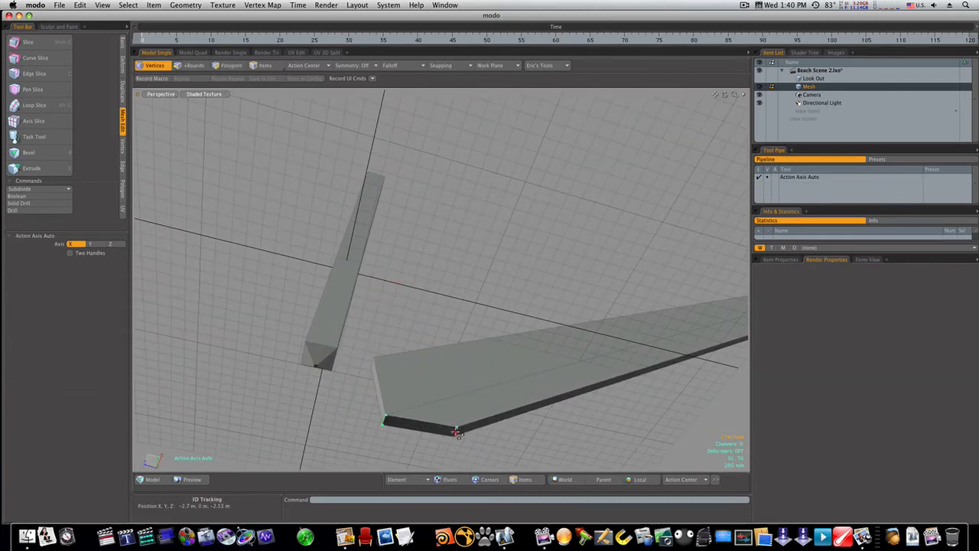
Step: Flatten the beam's foot by scaling its bottom vertices along Y to about 3.5%, then scale them along Y again
key(r)
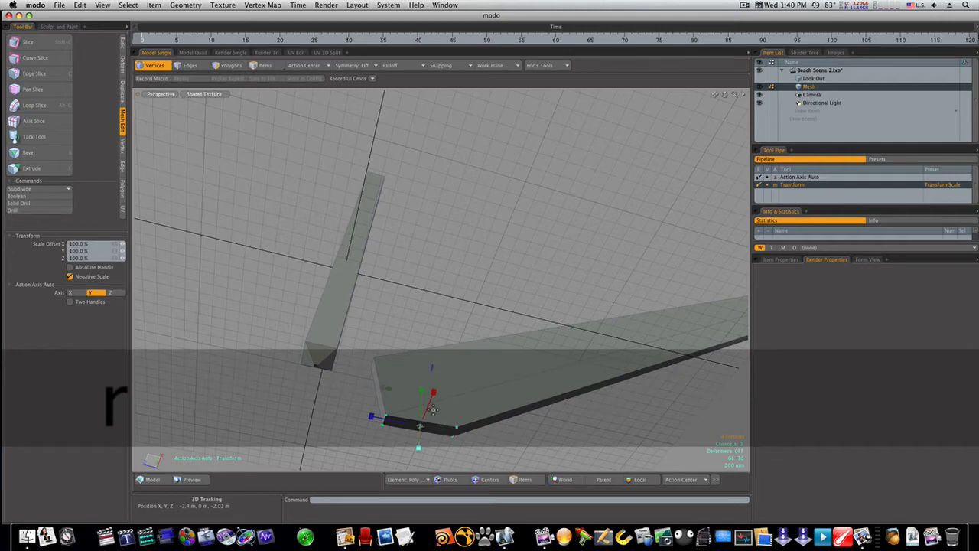
alt+drag(433, 406, 448, 420)
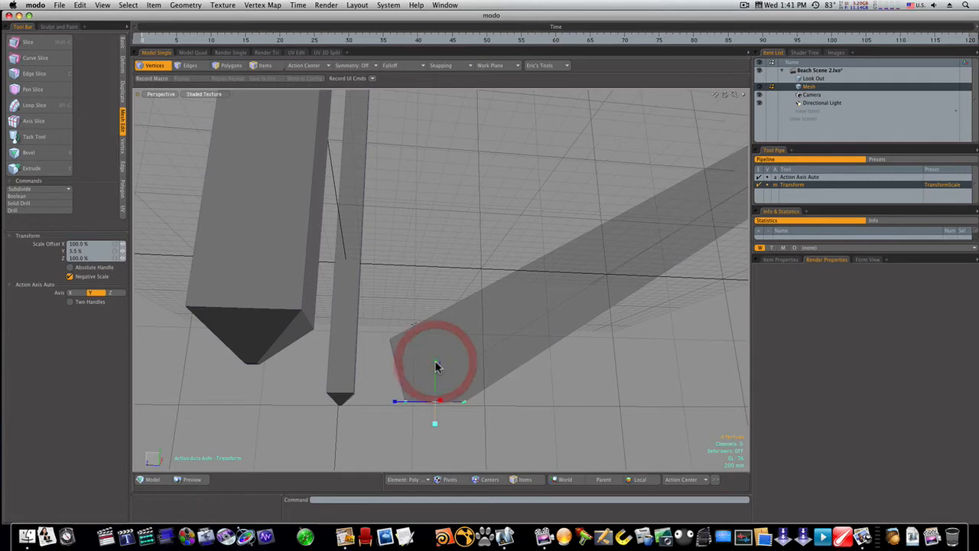
key(space)
key(r)
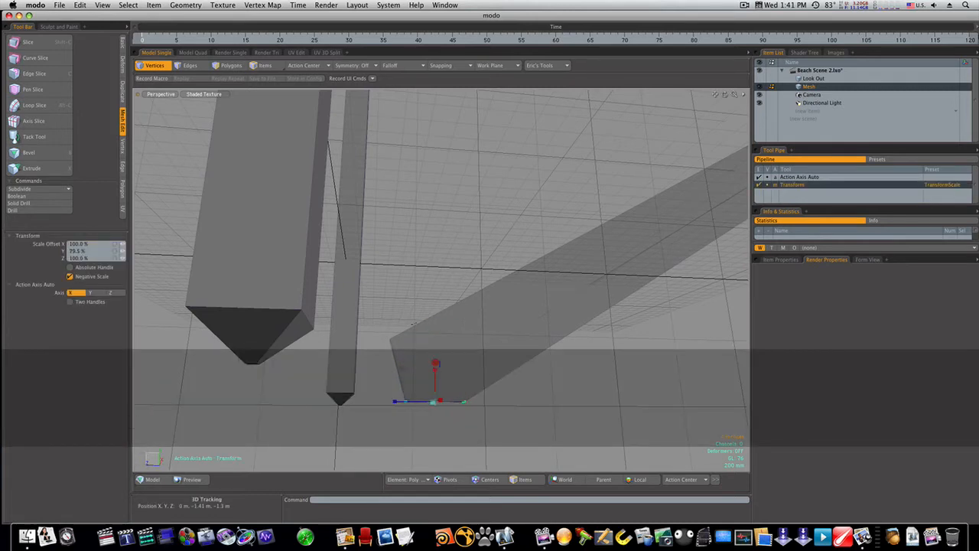
drag(437, 363, 436, 362)
key(space)
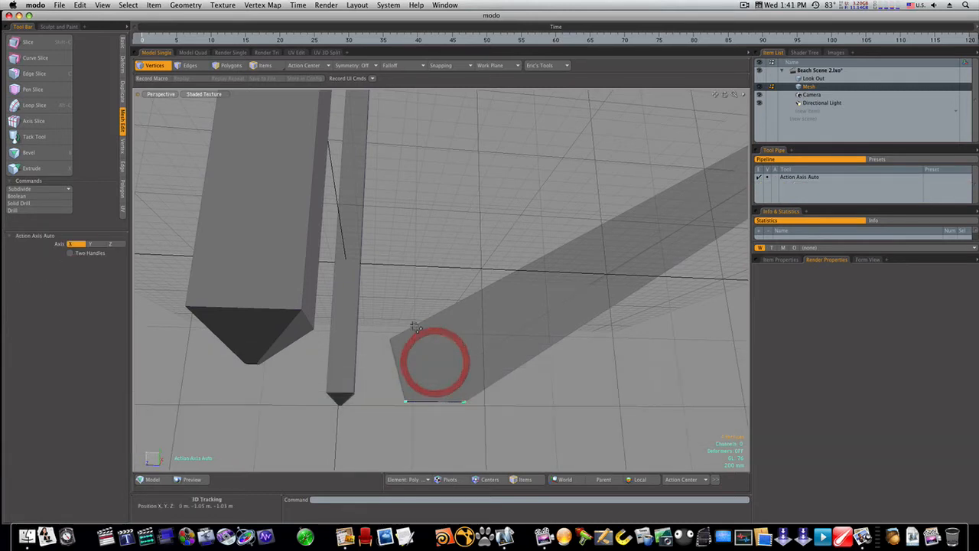
Step: Select the edges around the beam's upper end, scale them along Z to about 3.5%, and clear the selection
mouse_move(426, 295)
alt+mouse_down()
mouse_move(432, 308)
mouse_move(485, 311)
mouse_move(463, 308)
mouse_move(507, 271)
mouse_move(400, 324)
mouse_move(306, 349)
alt+mouse_up()
mouse_move(553, 229)
alt+mouse_down()
mouse_move(507, 274)
mouse_move(267, 354)
mouse_move(470, 228)
mouse_move(465, 234)
mouse_move(549, 228)
alt+mouse_up()
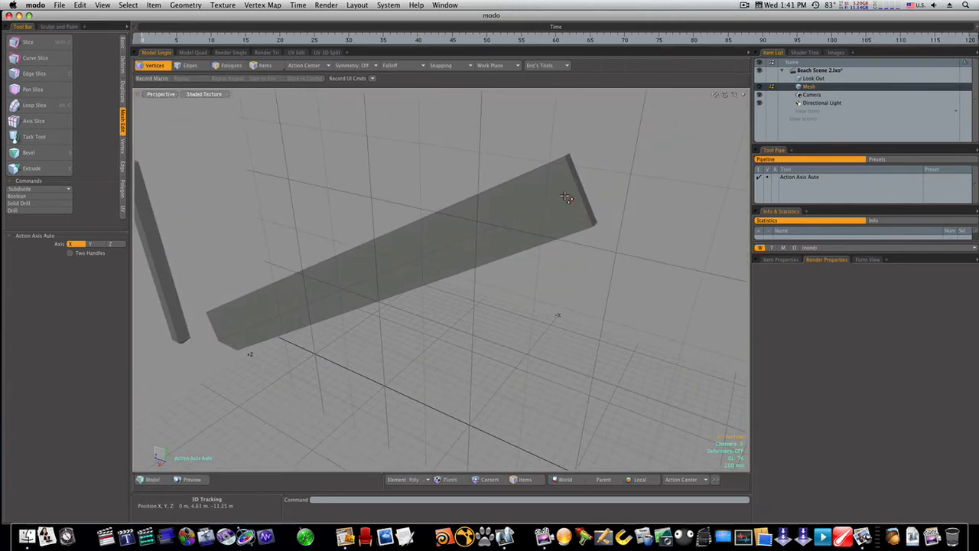
key(2)
click(573, 182)
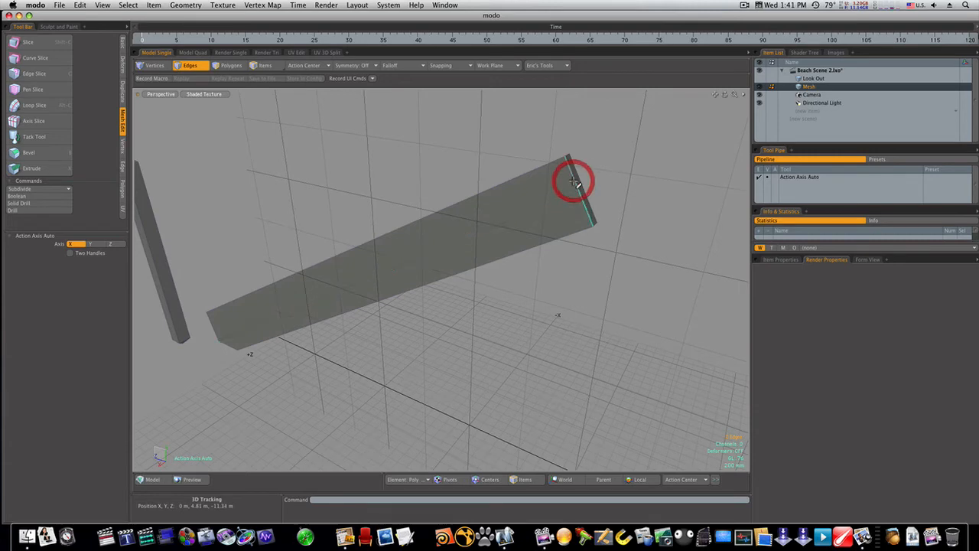
mouse_move(575, 181)
alt+mouse_down()
mouse_move(553, 192)
mouse_move(598, 166)
alt+mouse_up()
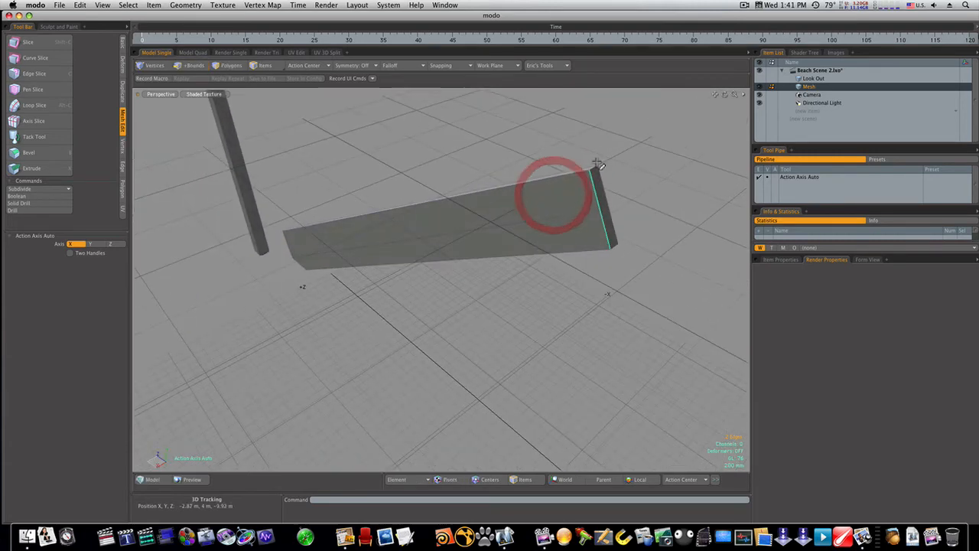
click(593, 170)
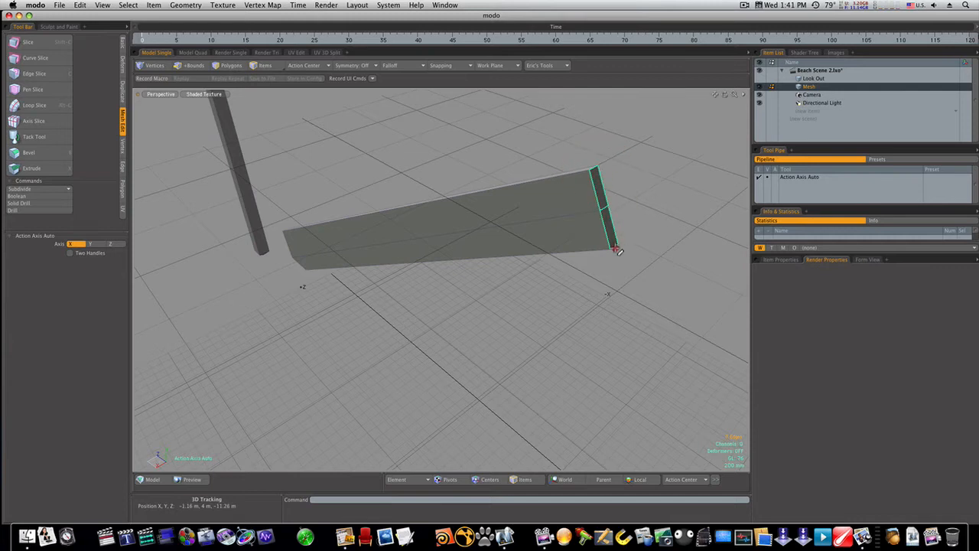
click(615, 247)
key(r)
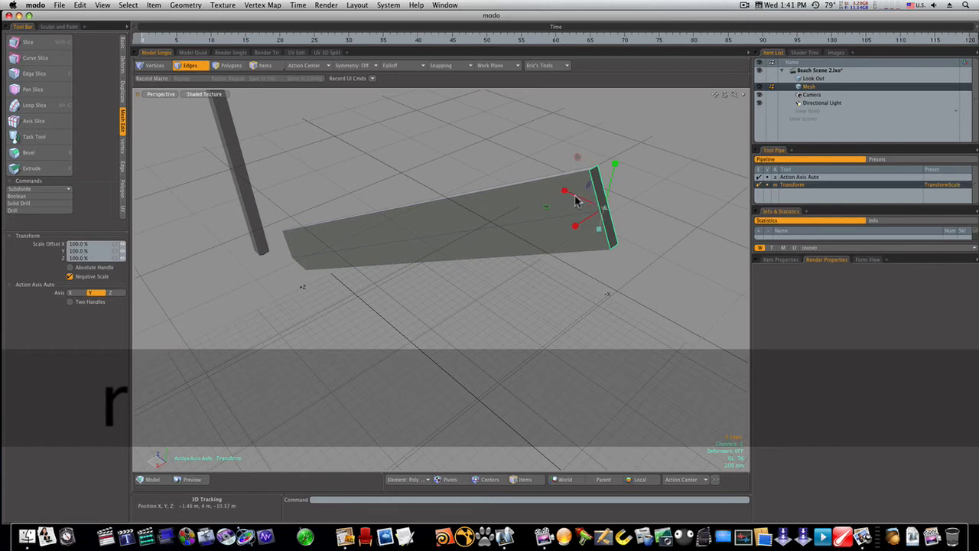
drag(564, 190, 587, 200)
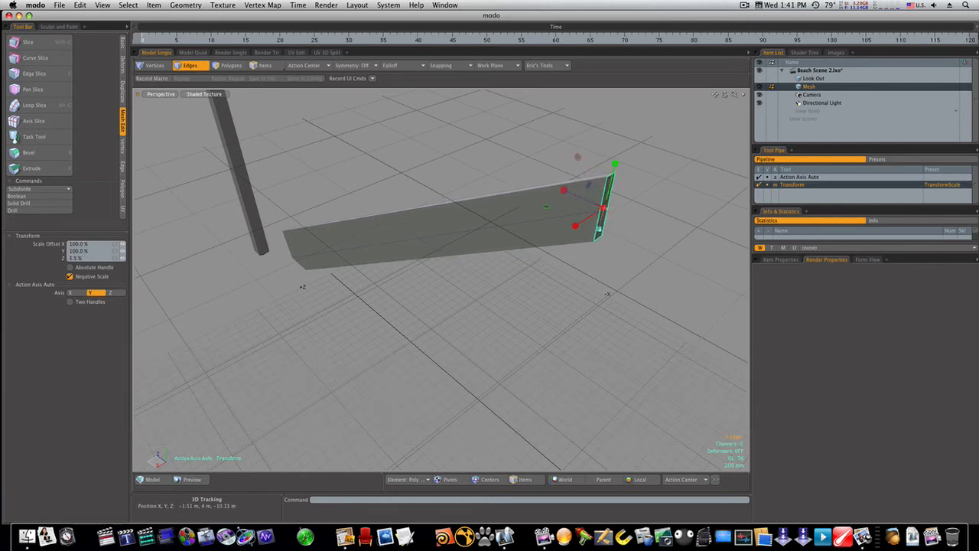
key(r)
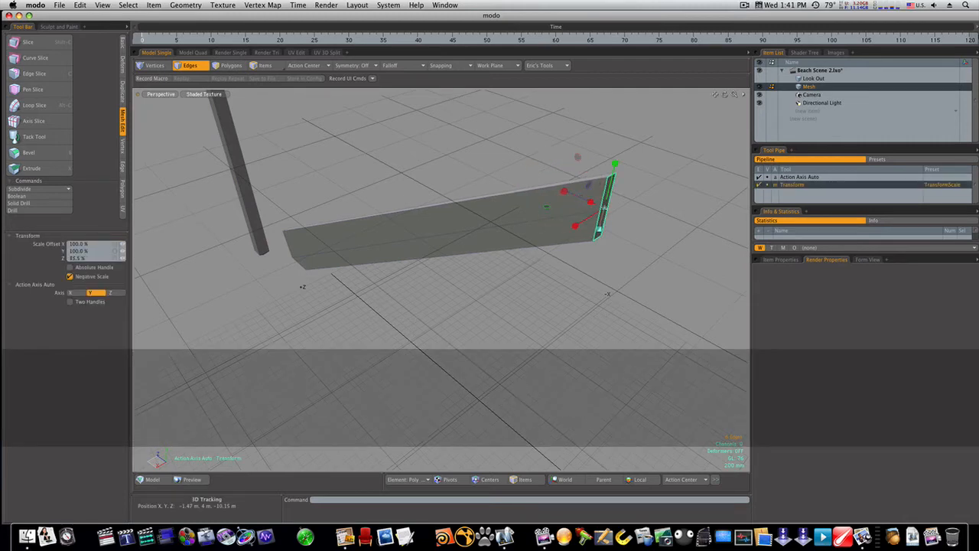
click(566, 194)
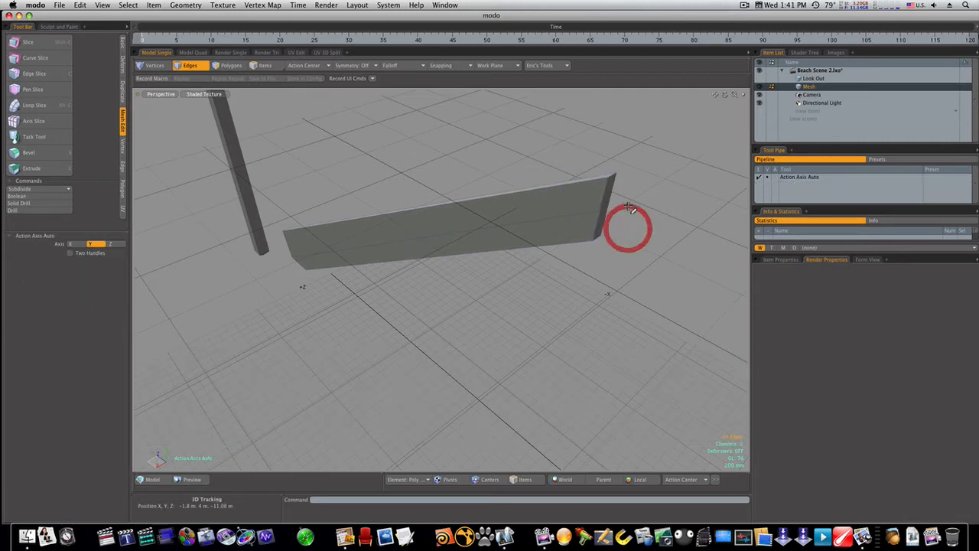
Step: Select the whole slanted beam and move it past the nearby post to an X offset of about 1.1 m
alt+drag(563, 212, 374, 395)
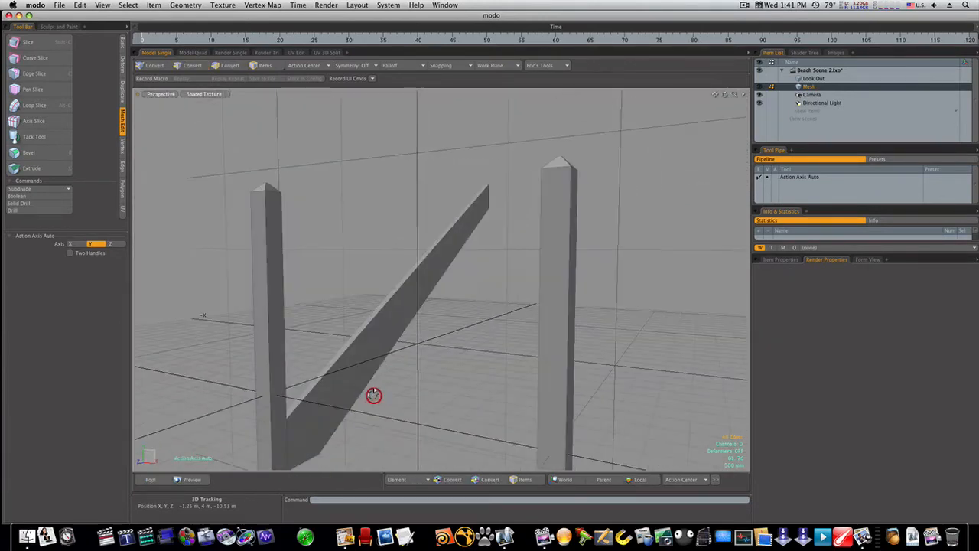
click(339, 383)
key(space)
click(339, 381)
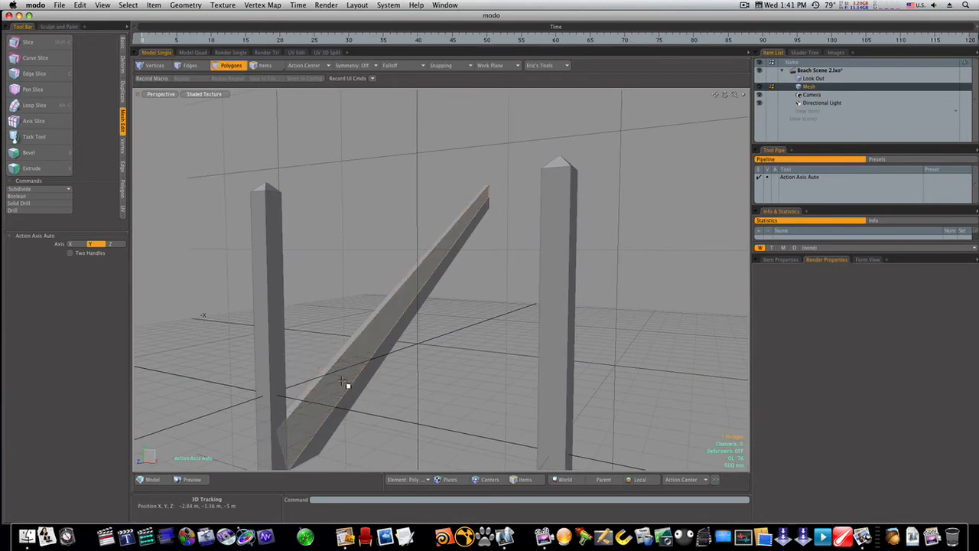
click(361, 386)
double_click(361, 385)
alt+drag(361, 386, 405, 376)
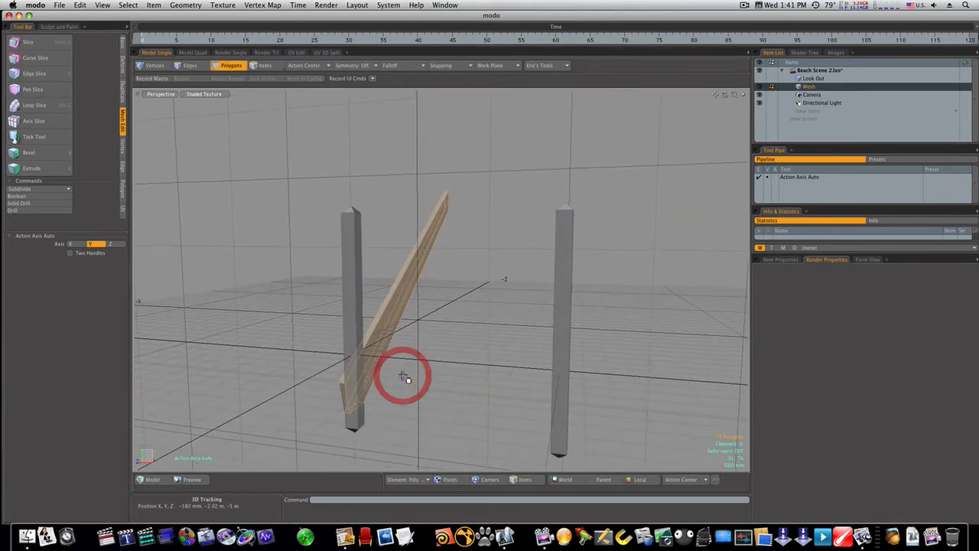
key(w)
drag(428, 272, 438, 273)
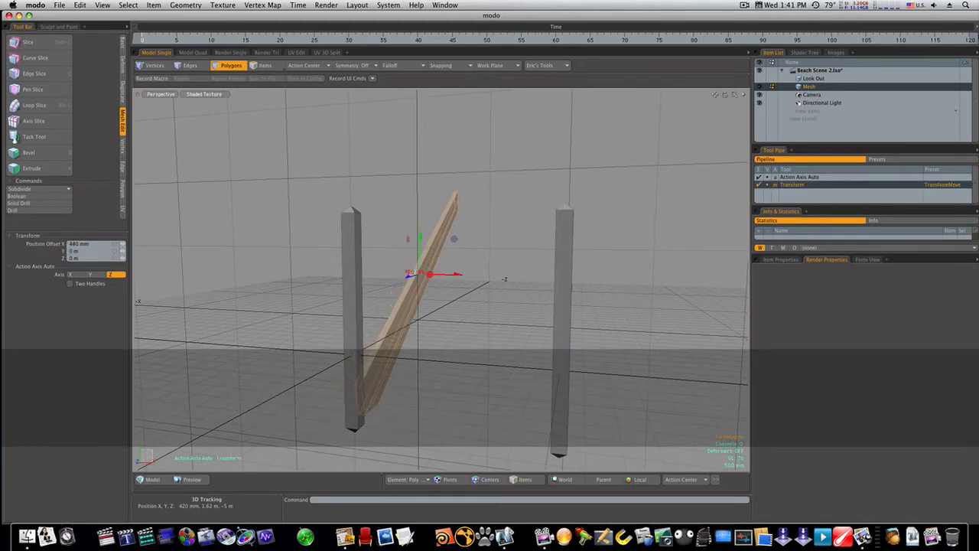
alt+drag(374, 368, 403, 348)
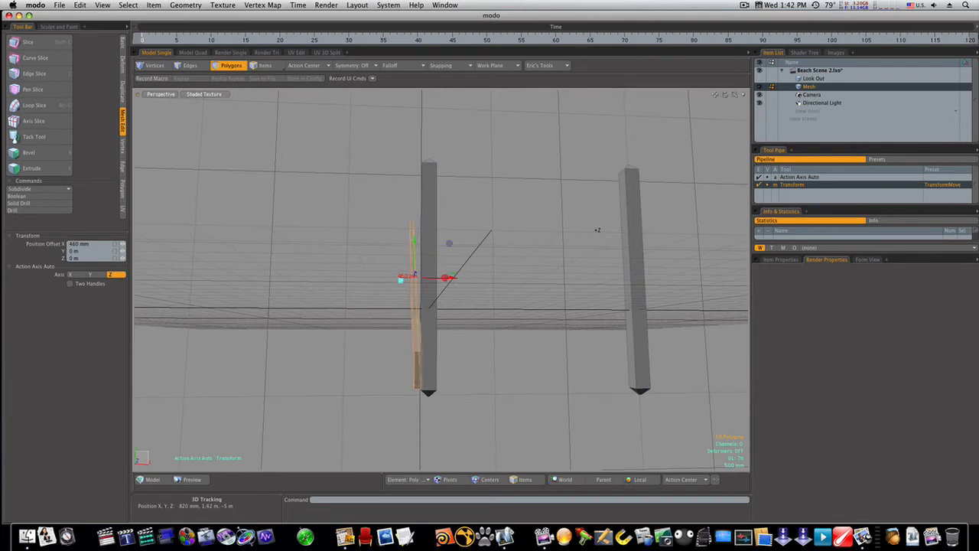
drag(446, 277, 448, 278)
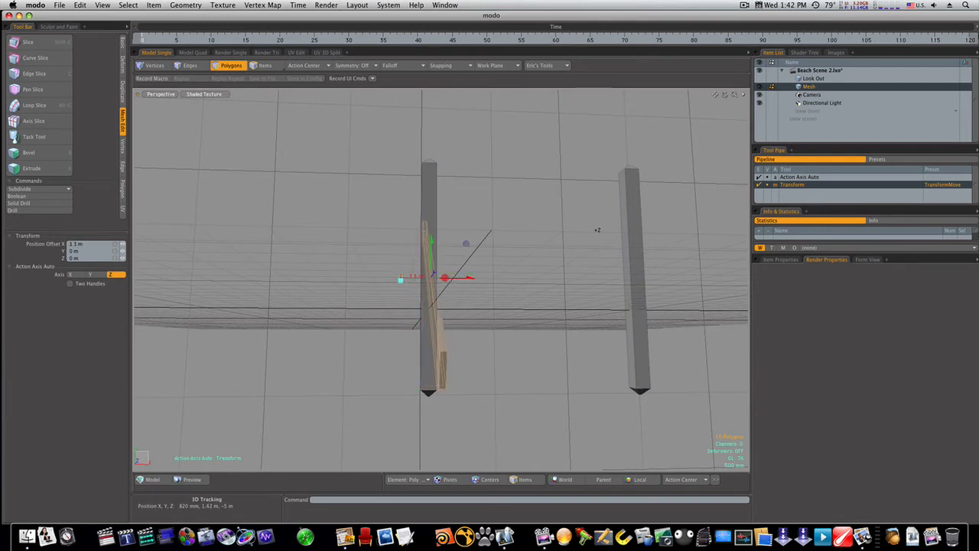
Step: Adjust the beam's move to offsets of about 860 mm in X and 640 mm in Z, and clear the selection
alt+drag(494, 371, 476, 367)
drag(430, 273, 396, 320)
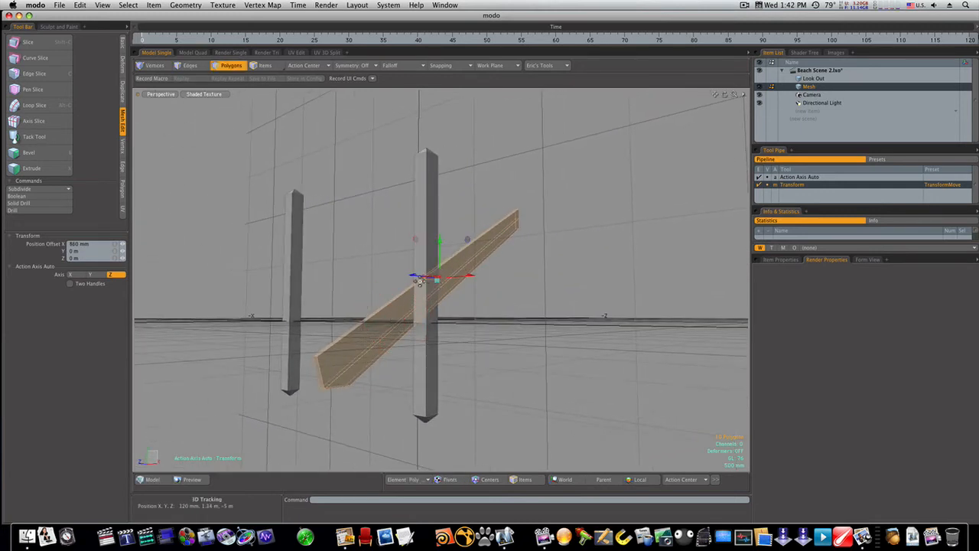
drag(412, 277, 399, 275)
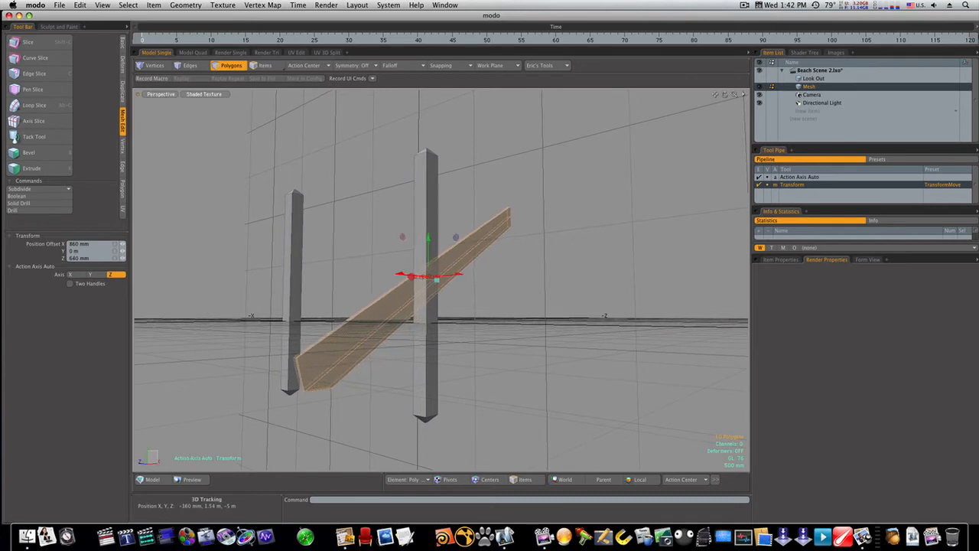
key(space)
alt+drag(297, 414, 319, 405)
click(321, 406)
Step: Reselect the whole slanted beam, move it slightly further along positive X, and clear the selection
key(1)
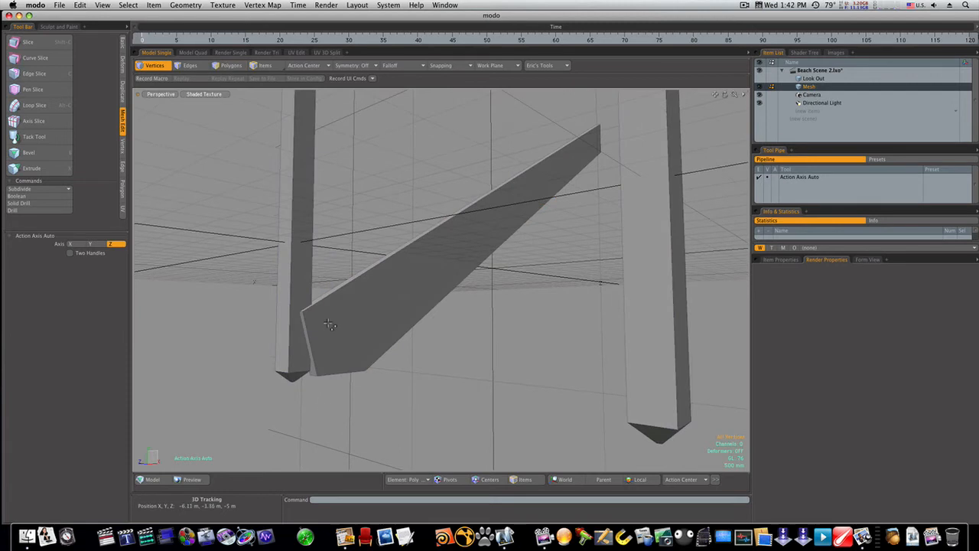
key(3)
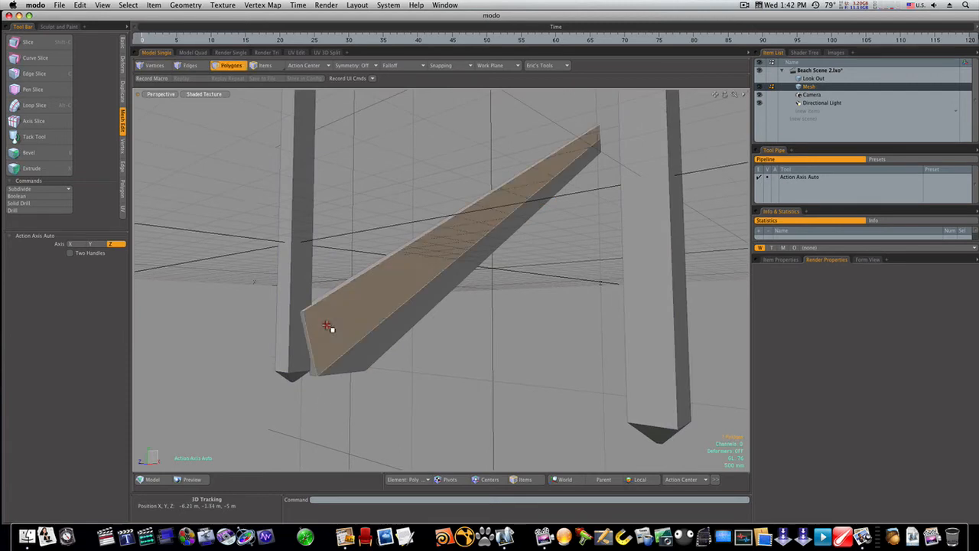
double_click(328, 324)
key(w)
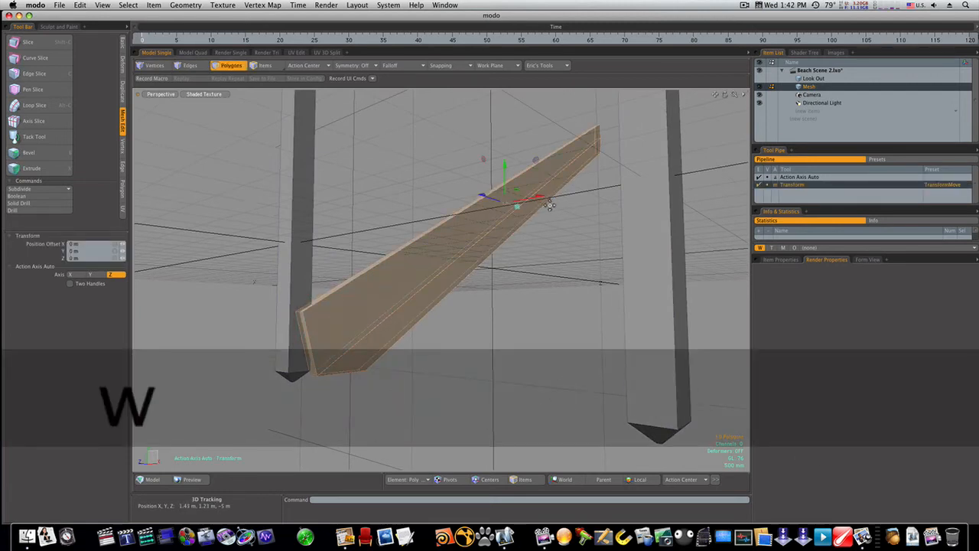
drag(543, 198, 564, 196)
key(space)
click(564, 333)
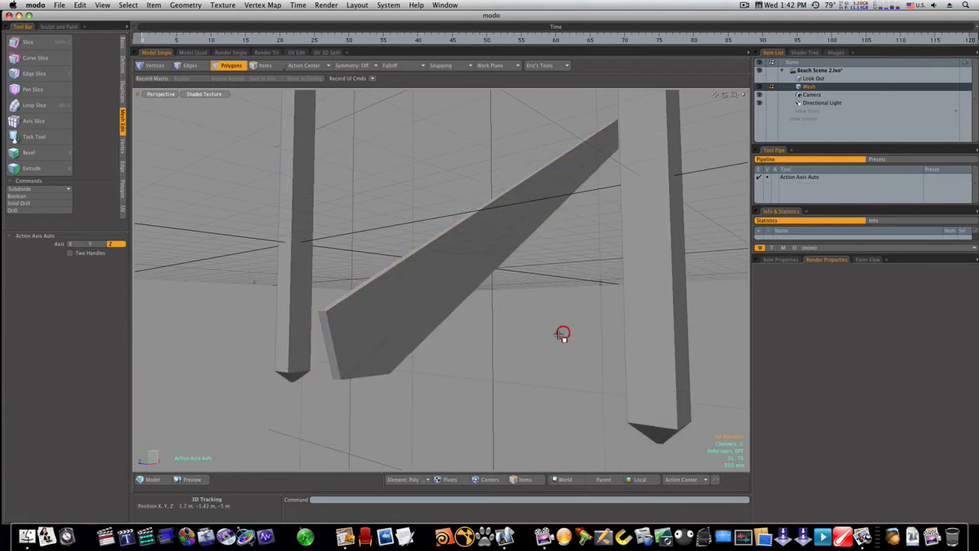
Step: Select the four end vertices at the beam's lower end and scale them along Z to about 5% for a vertical face
click(333, 314)
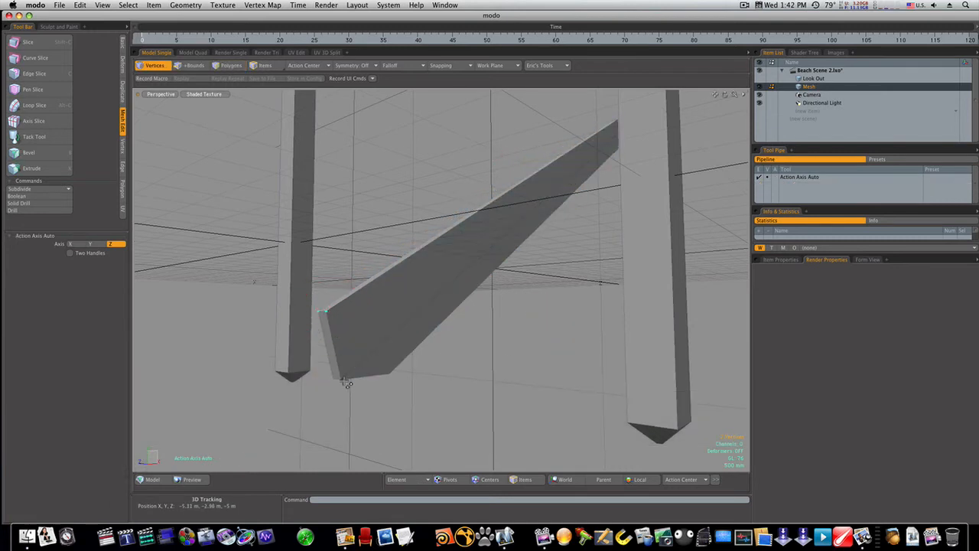
key(r)
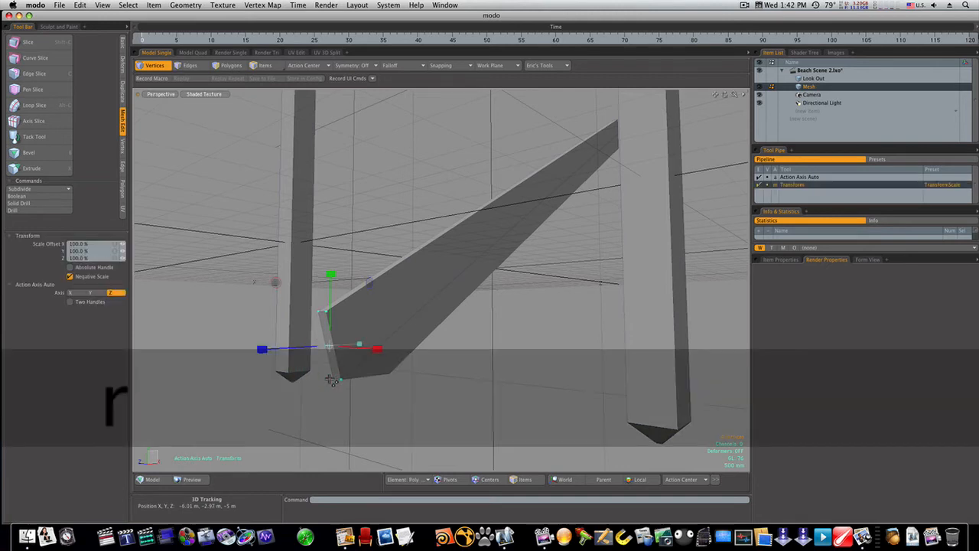
mouse_move(263, 348)
mouse_down()
mouse_move(328, 346)
mouse_move(266, 354)
mouse_up()
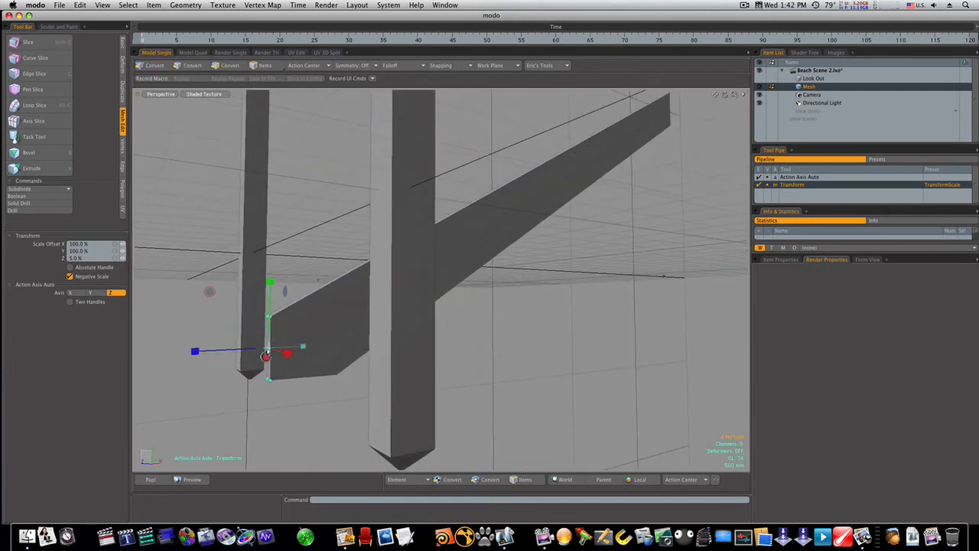
key(q)
Step: Reselect the whole beam and move it against the post by about -440 mm in X, 90 mm in Y and 340 mm in Z
key(3)
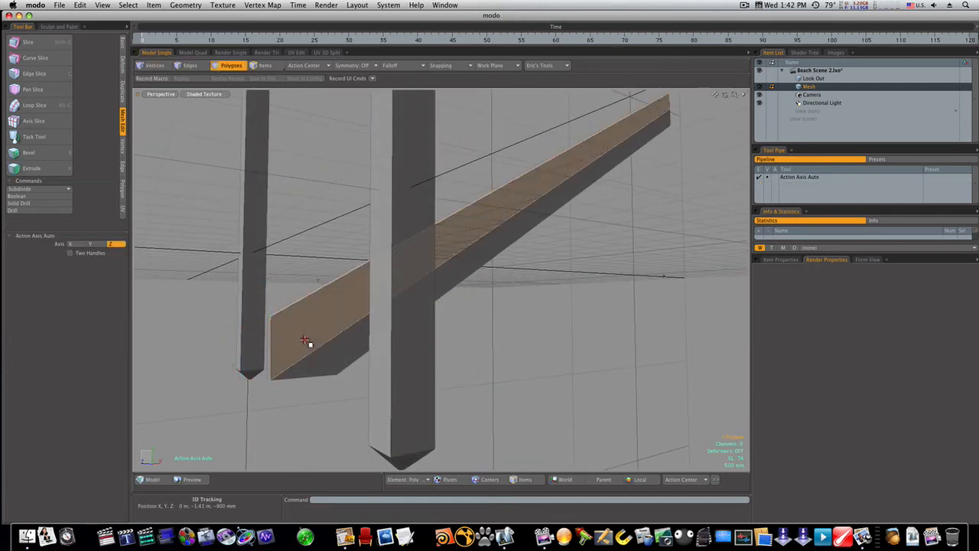
double_click(306, 342)
key(w)
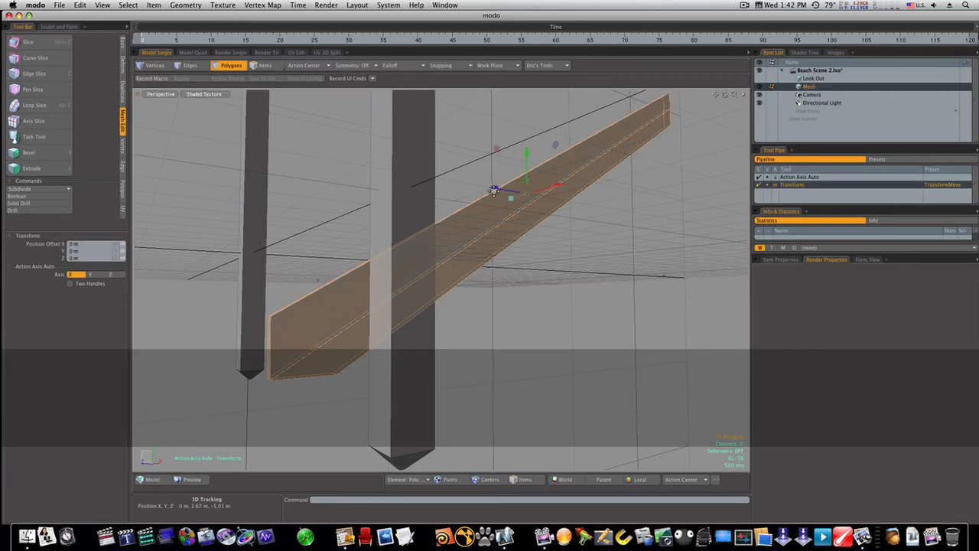
drag(496, 188, 482, 186)
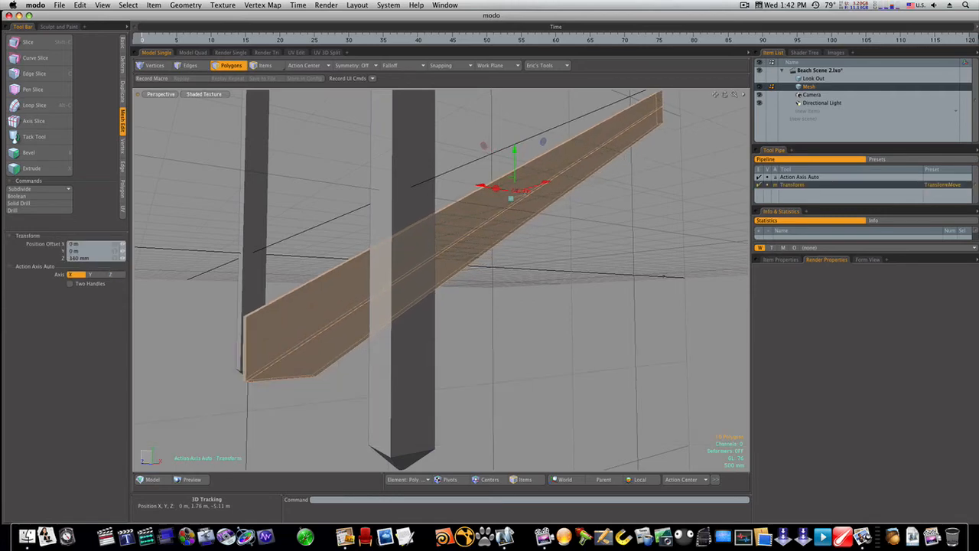
alt+drag(441, 227, 494, 237)
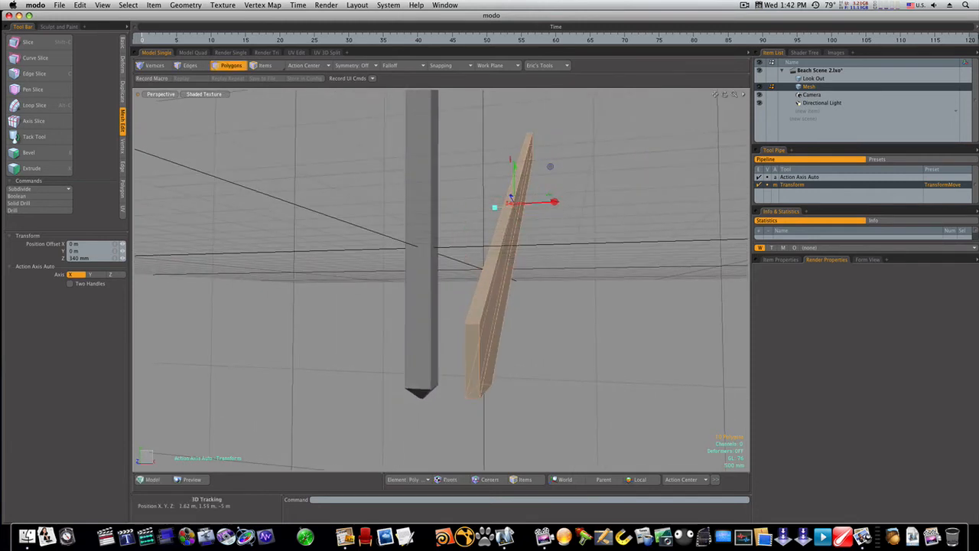
drag(510, 199, 491, 201)
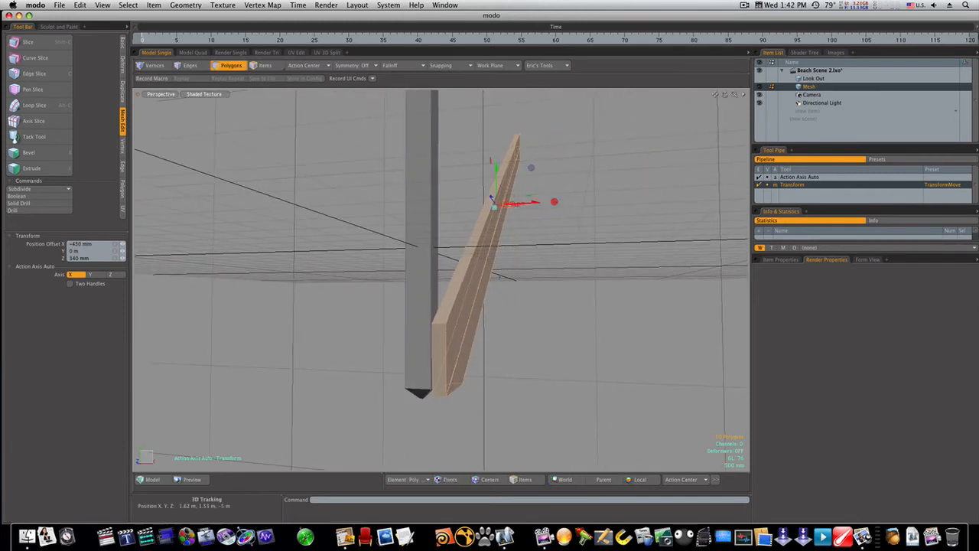
alt+drag(512, 269, 512, 268)
alt+drag(523, 266, 526, 261)
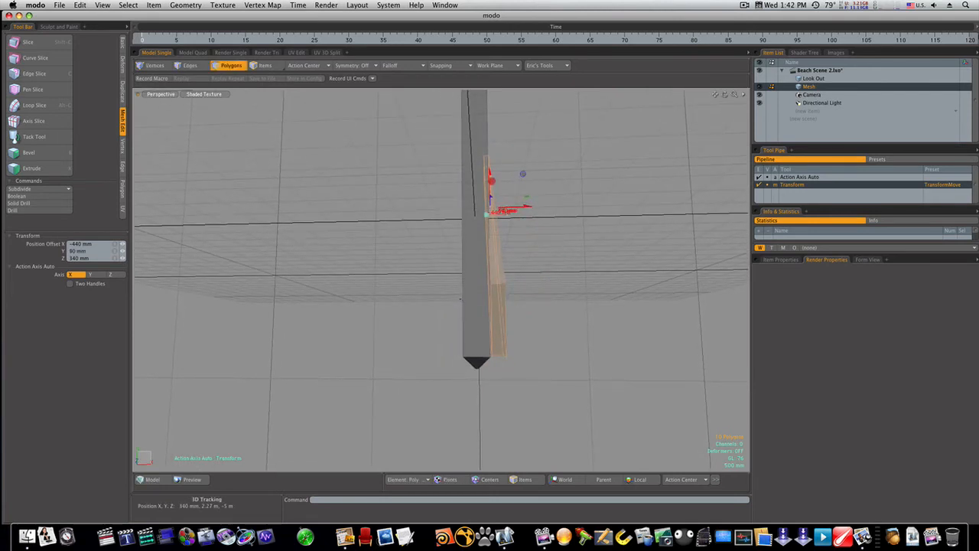
Step: Adjust the slanted beam's scale along Y and clear its selection
key(r)
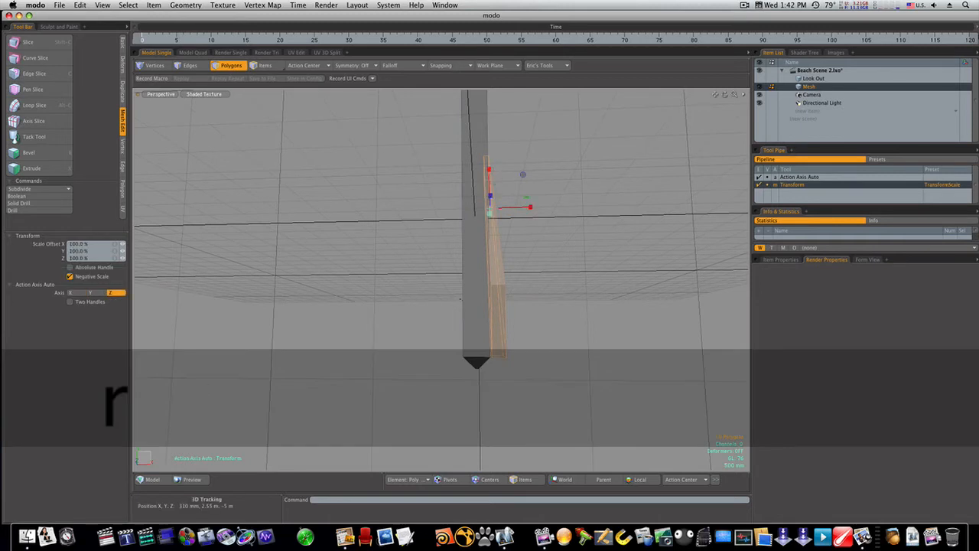
mouse_move(489, 164)
alt+mouse_down()
mouse_move(503, 196)
mouse_move(489, 201)
mouse_move(503, 175)
alt+mouse_up()
key(space)
click(523, 253)
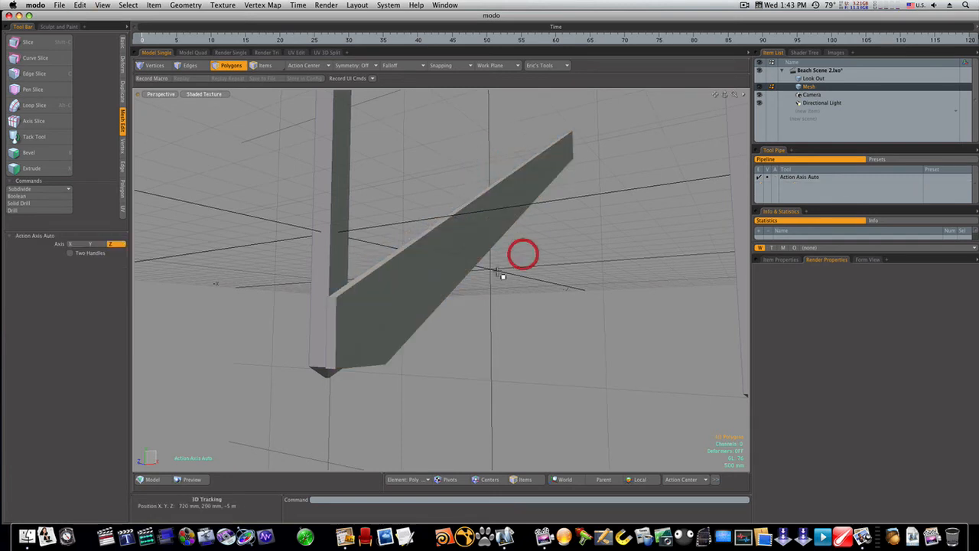
Step: Select the whole slanted beam, move it about -20 mm in X against the post, and clear the selection
alt+drag(437, 299, 481, 301)
key(3)
click(497, 302)
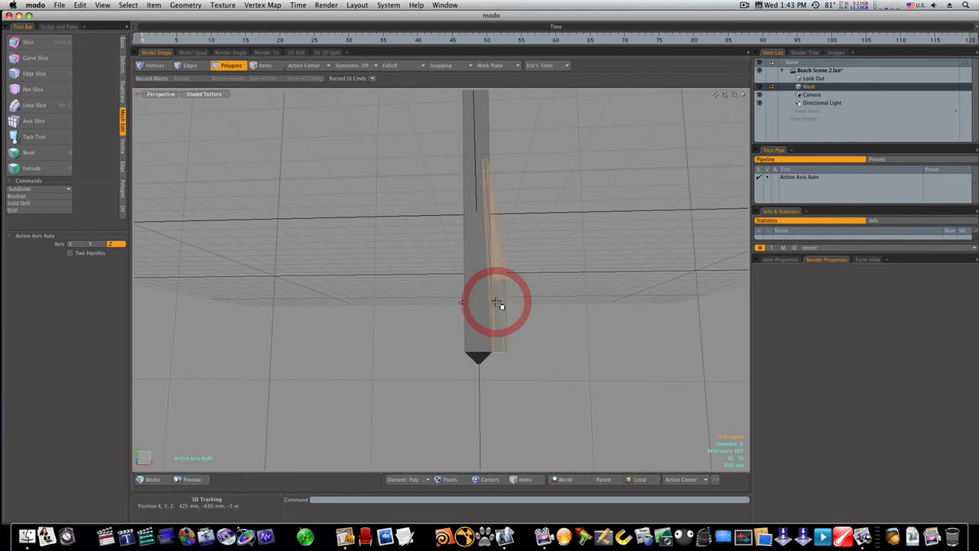
key(w)
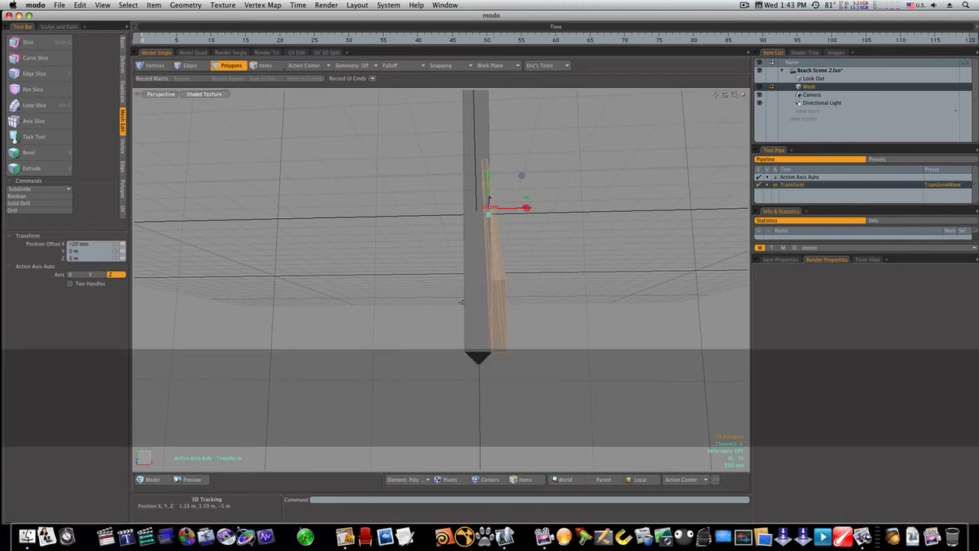
key(space)
click(543, 246)
Step: Reselect the whole slanted beam, move it about -70 mm along Z to line up with the post, and clear the selection
alt+drag(546, 250, 496, 273)
double_click(436, 286)
key(w)
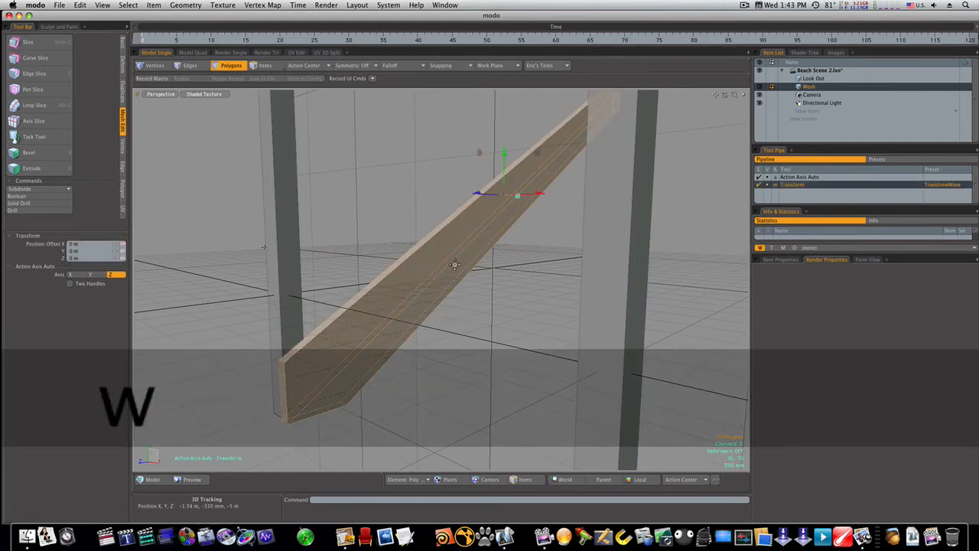
click(393, 310)
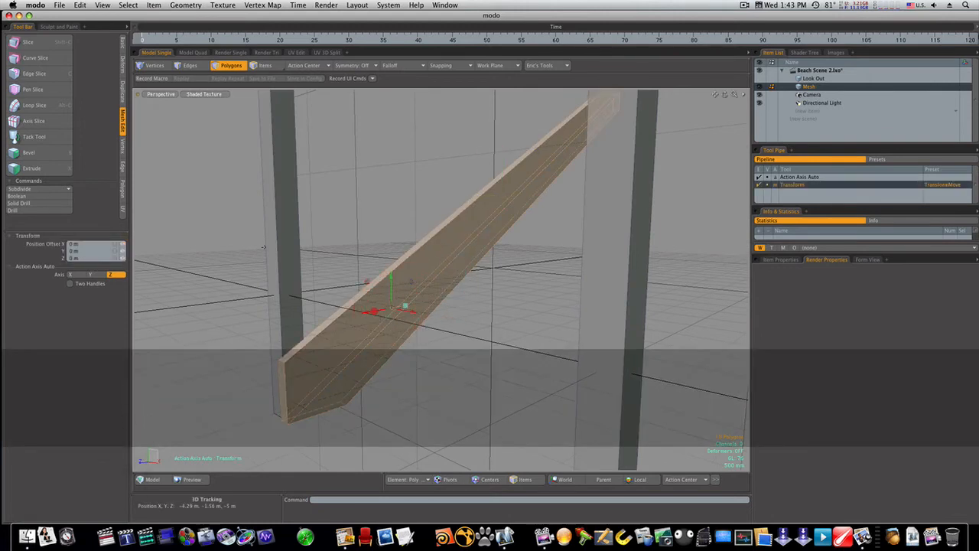
drag(374, 311, 514, 305)
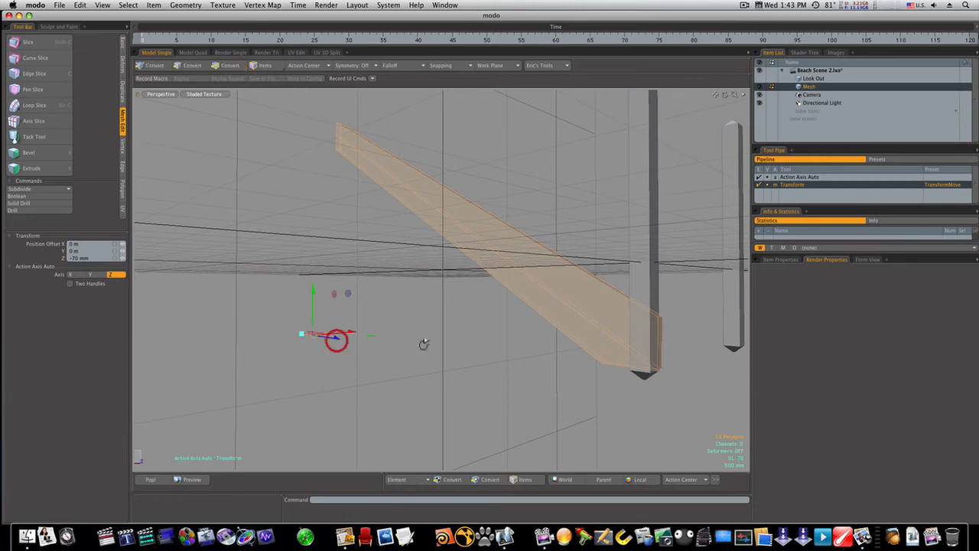
alt+drag(424, 344, 325, 338)
key(space)
click(465, 377)
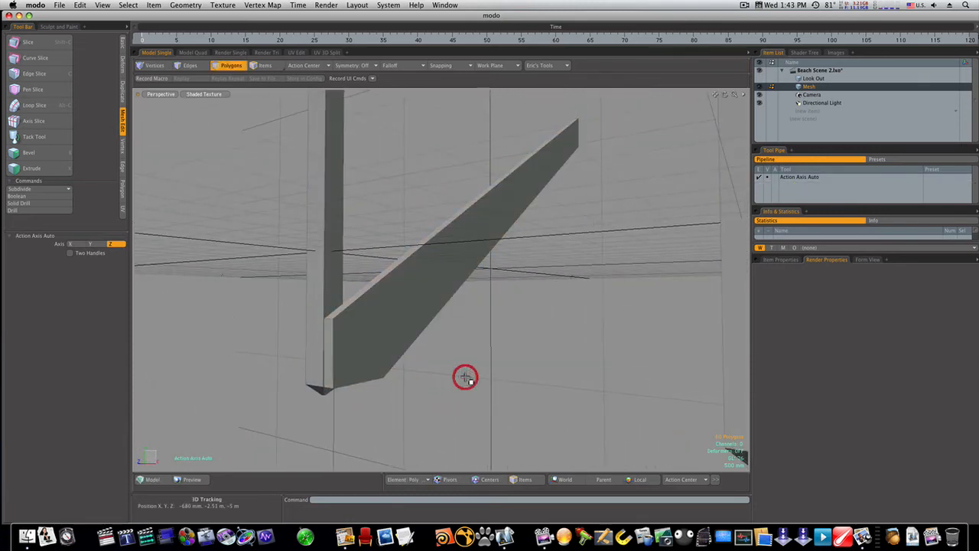
Step: Select the vertices at the beam's lower inner corner and move them about 350 mm along Z toward the post
ctrl+alt+drag(494, 374, 382, 356)
key(1)
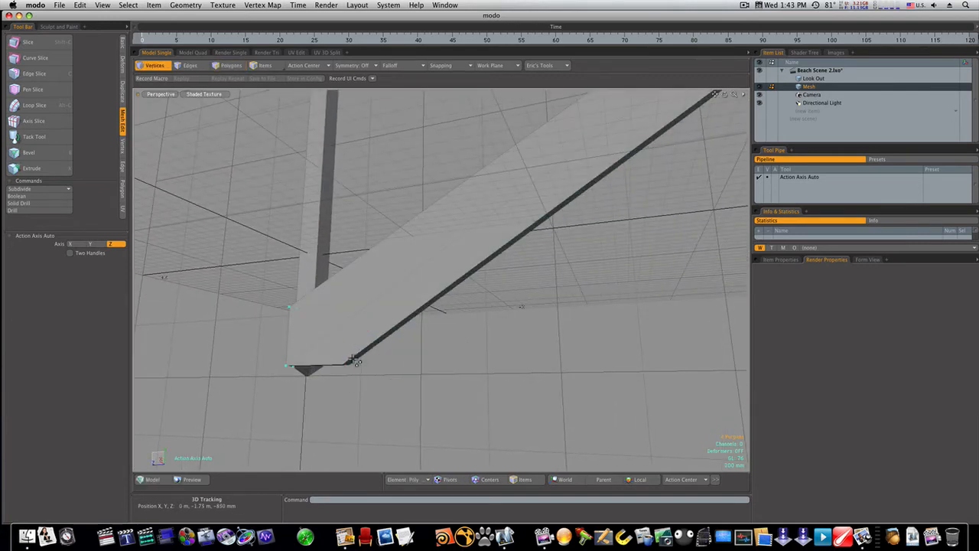
key(3)
mouse_move(363, 373)
alt+mouse_down()
mouse_move(350, 367)
mouse_move(376, 376)
alt+mouse_up()
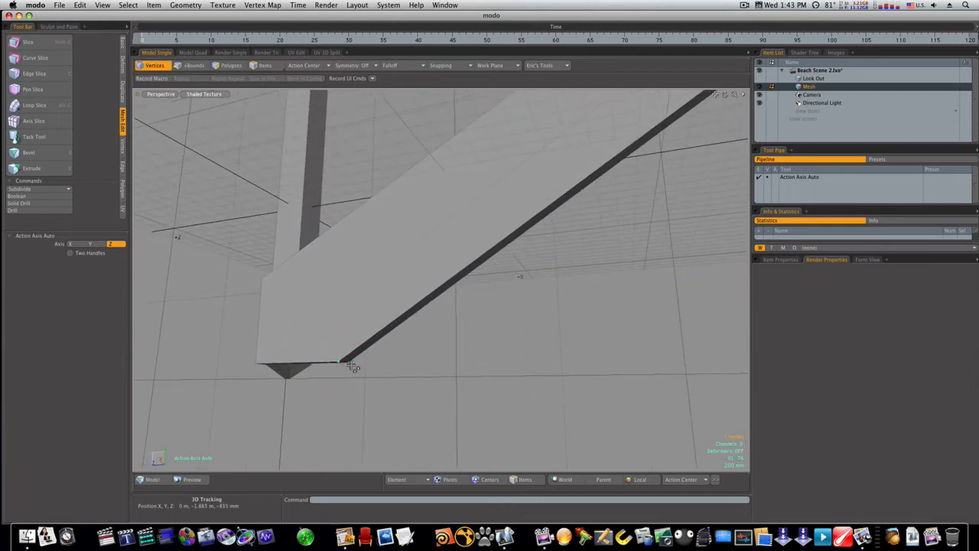
key(w)
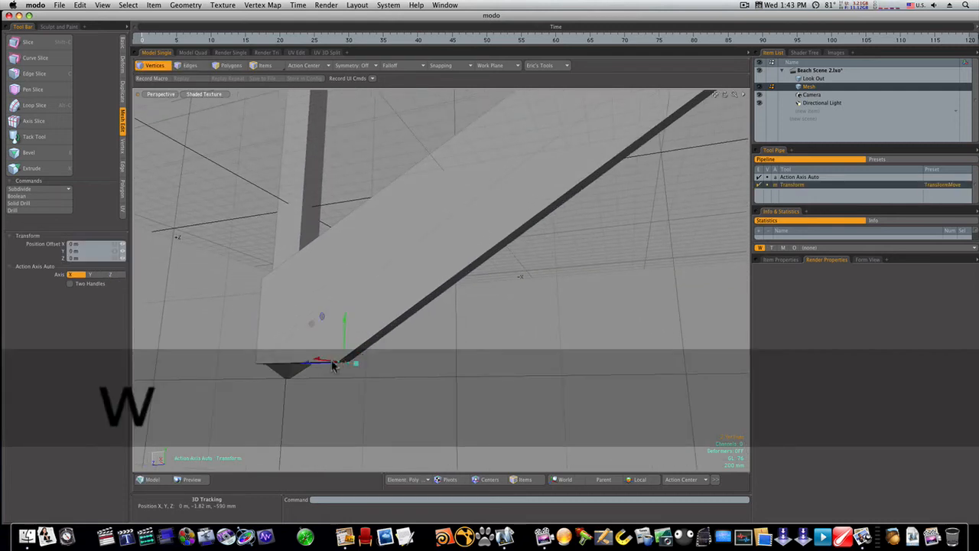
drag(320, 367, 291, 365)
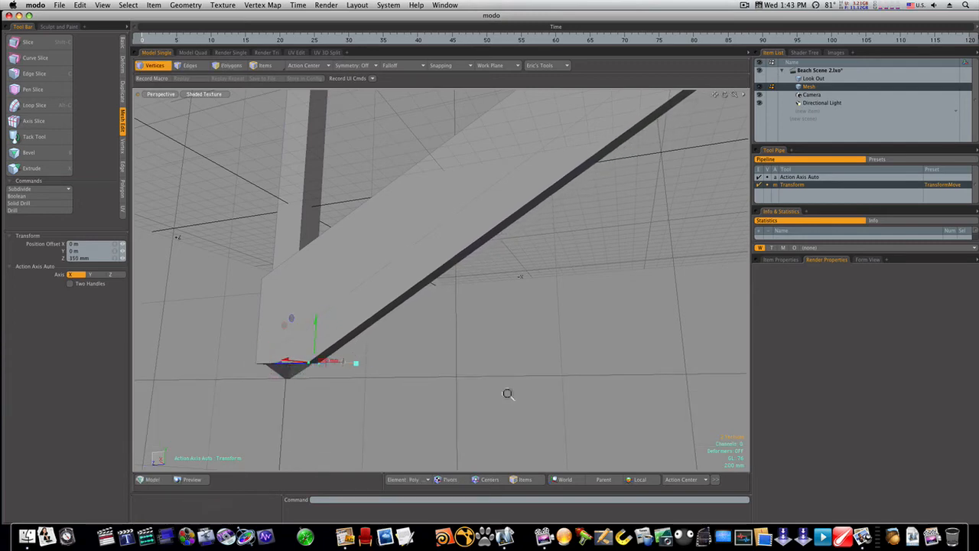
ctrl+alt+drag(507, 394, 559, 394)
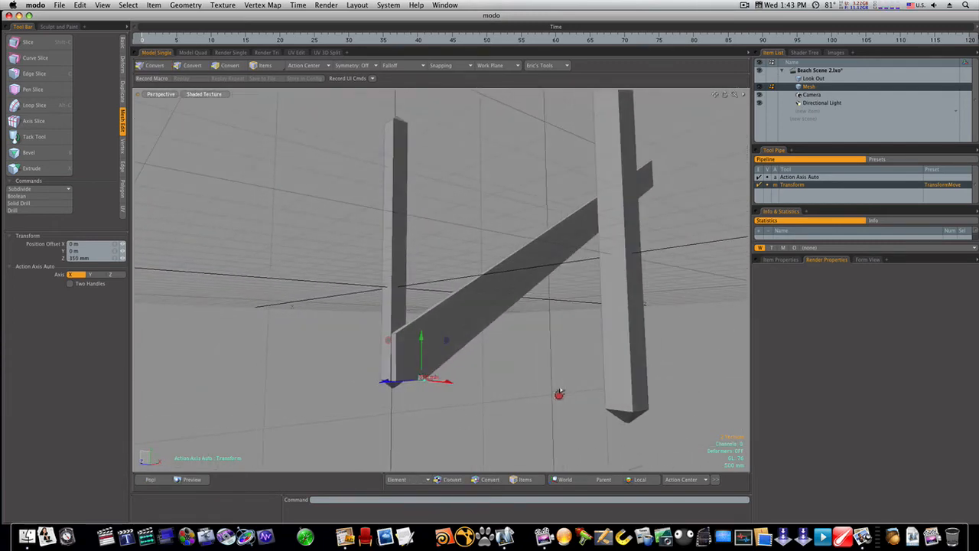
Step: Select the slanted beam's long top face, lower it by about 280 mm in Y, and clear the selection
click(559, 394)
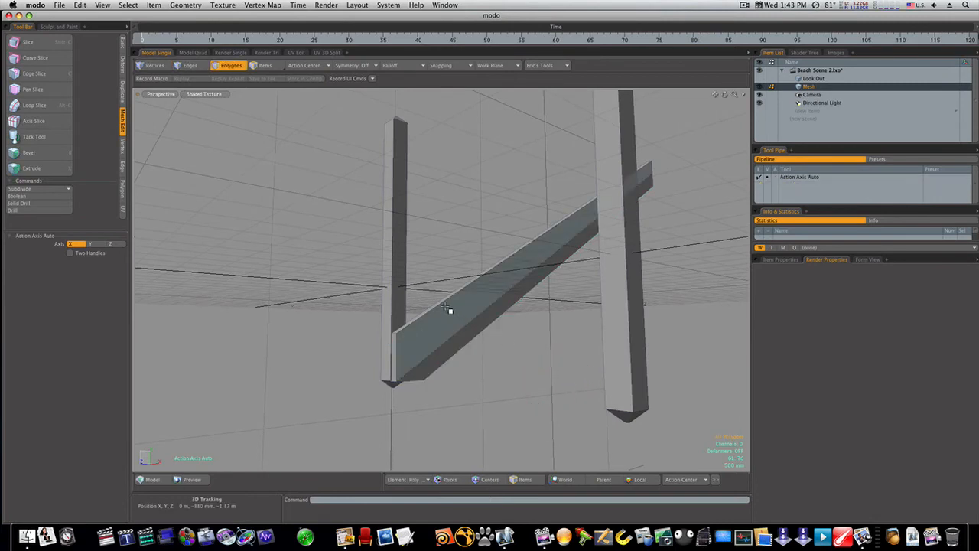
key(w)
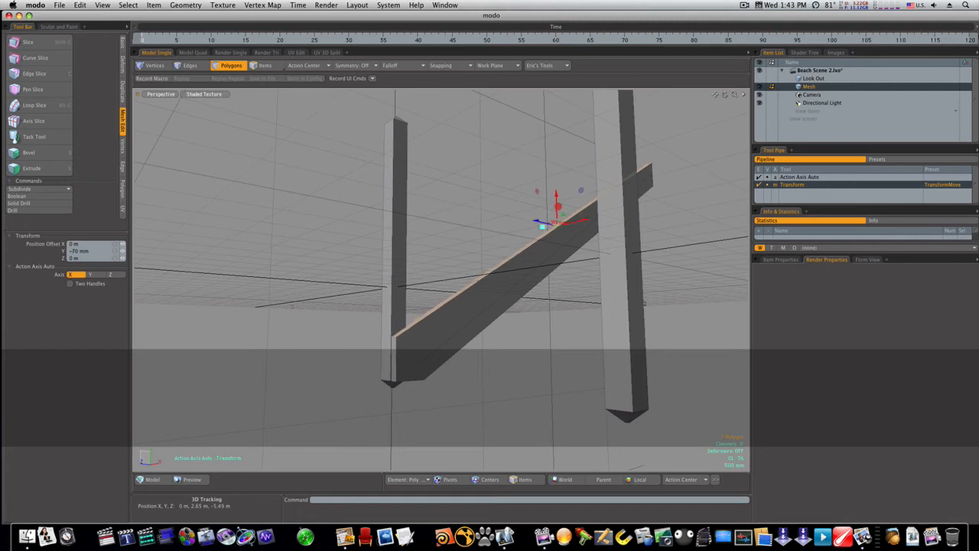
drag(542, 224, 542, 227)
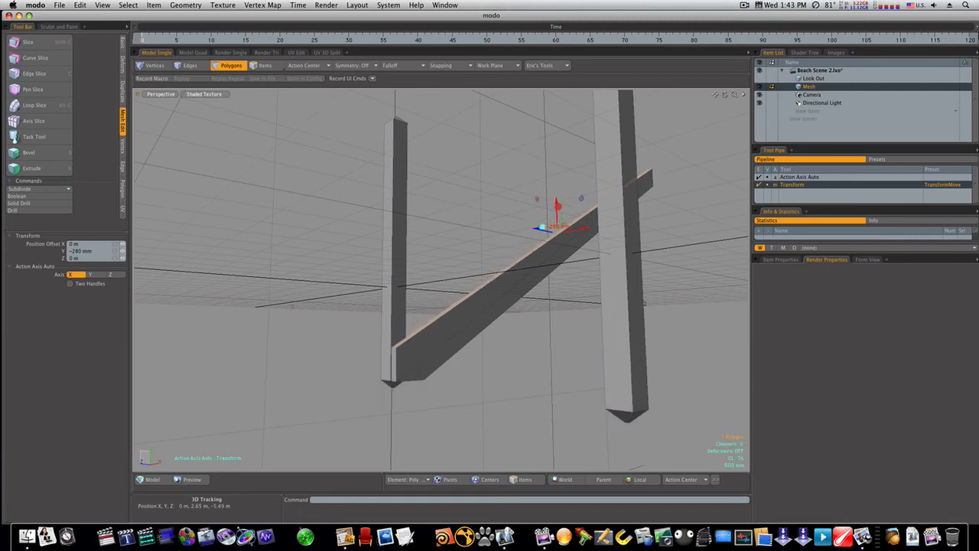
key(space)
click(561, 274)
Step: Copy and paste the slanted beam, move one copy about 4.5 m along X against the opposite post, and clear the selection
alt+drag(564, 279, 586, 288)
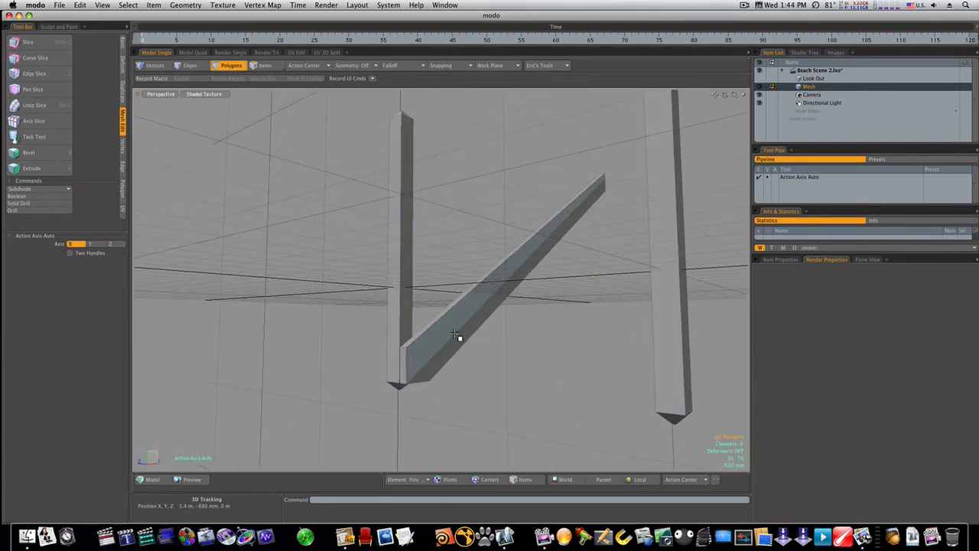
double_click(453, 335)
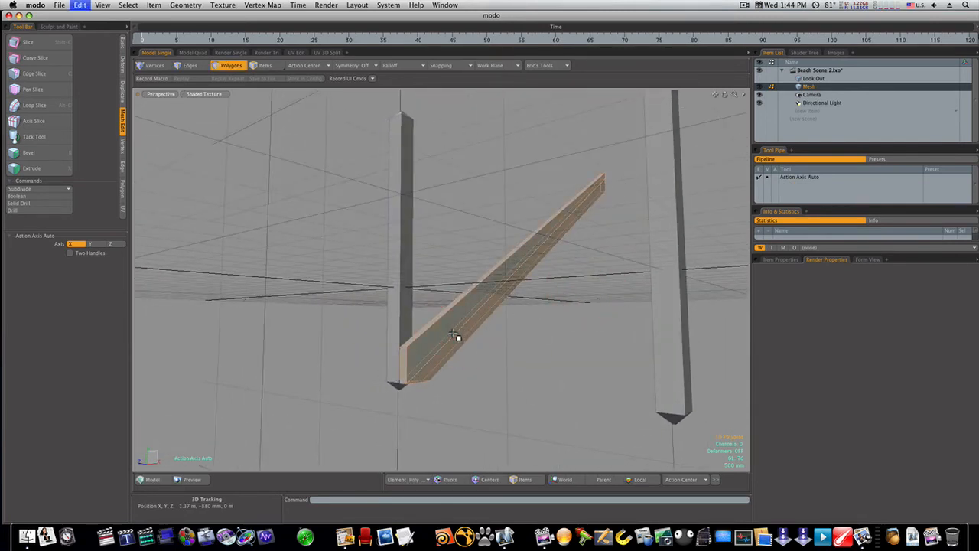
key(w)
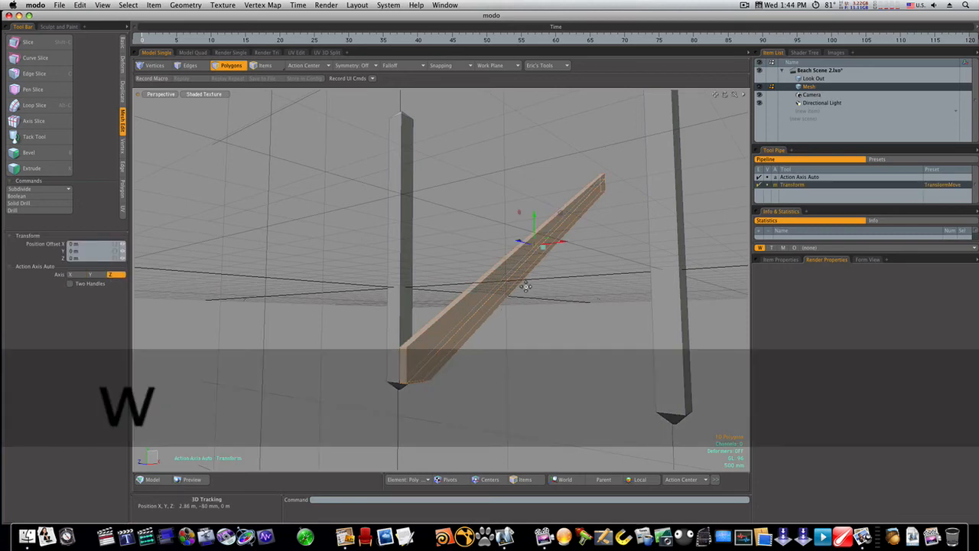
alt+drag(520, 311, 563, 343)
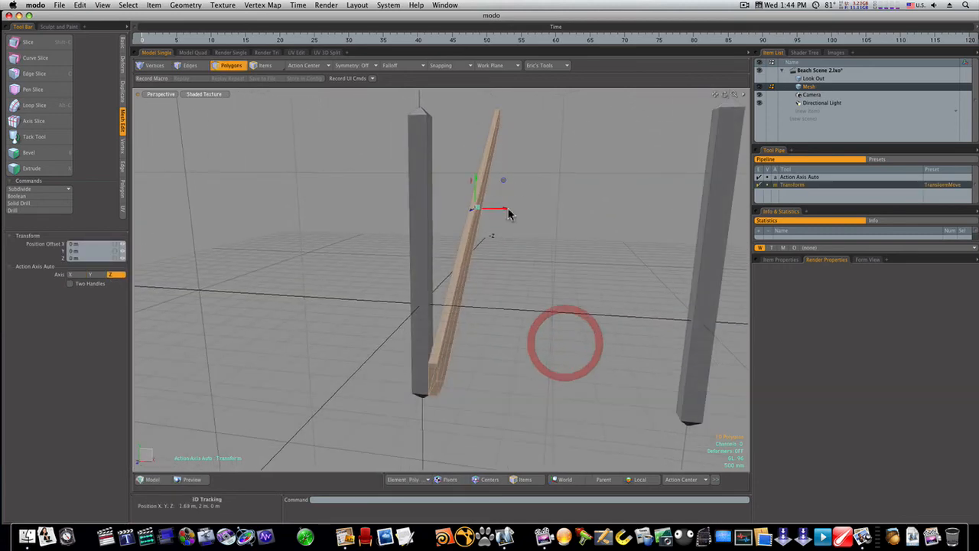
drag(504, 213, 645, 208)
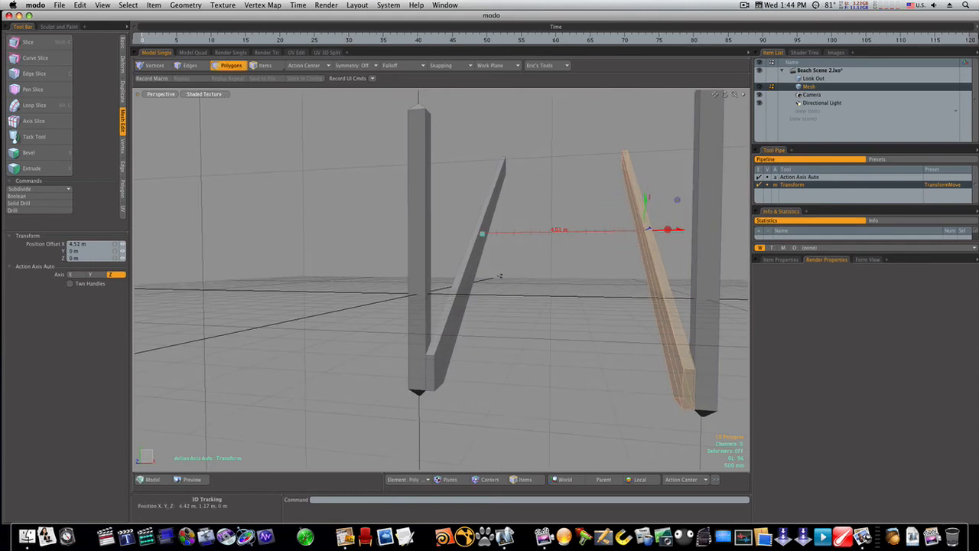
click(667, 230)
key(space)
click(556, 302)
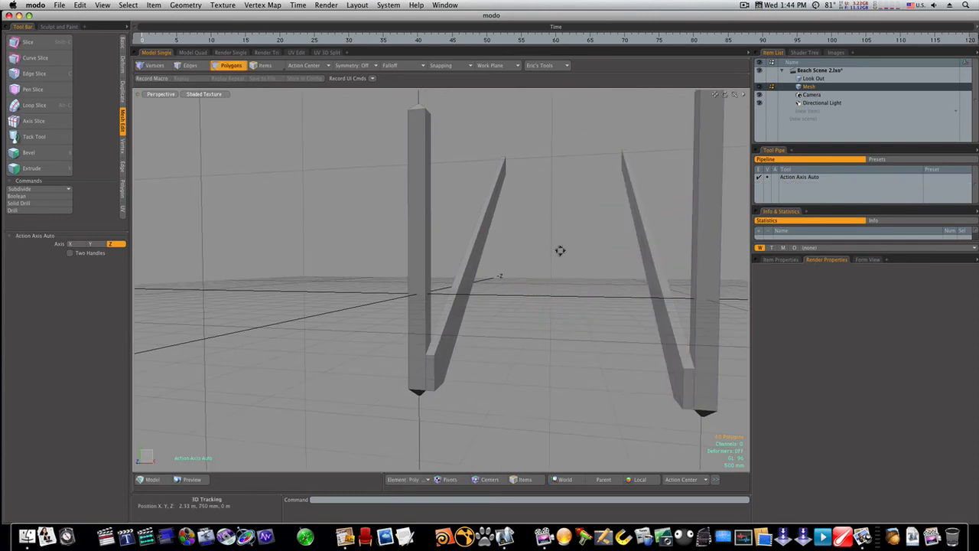
Step: Draw the base of a cube plank about 4.92 m long in X and 580 mm deep in Z across both posts
alt+drag(560, 250, 472, 301)
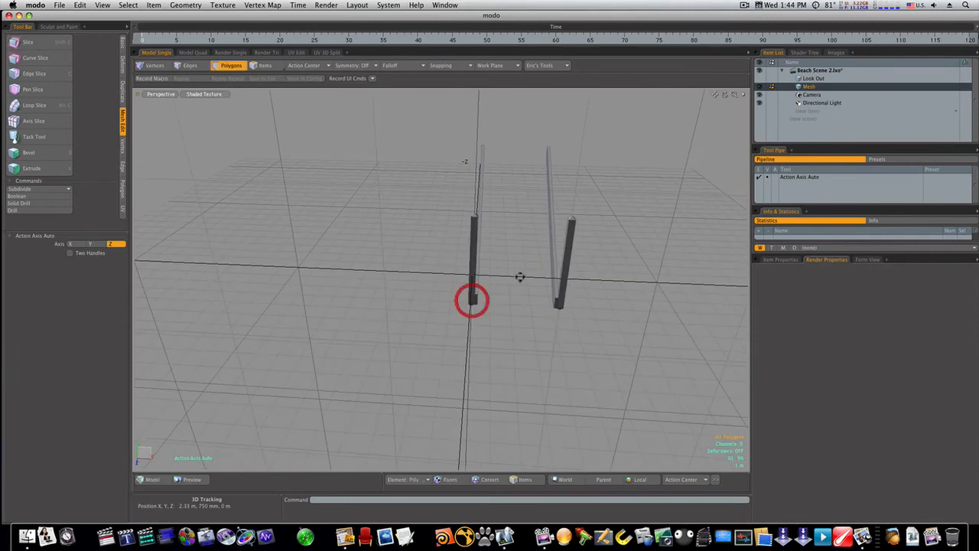
alt+drag(519, 277, 468, 337)
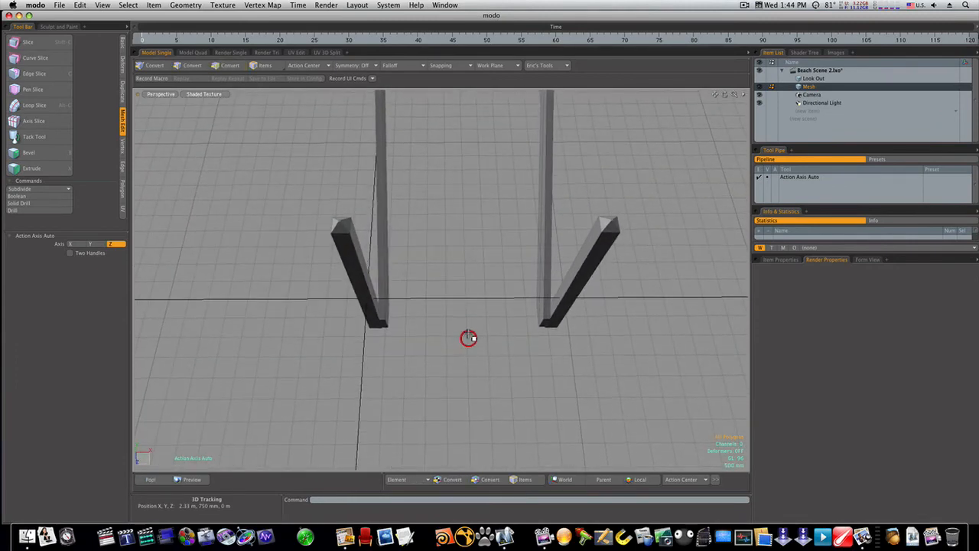
click(122, 43)
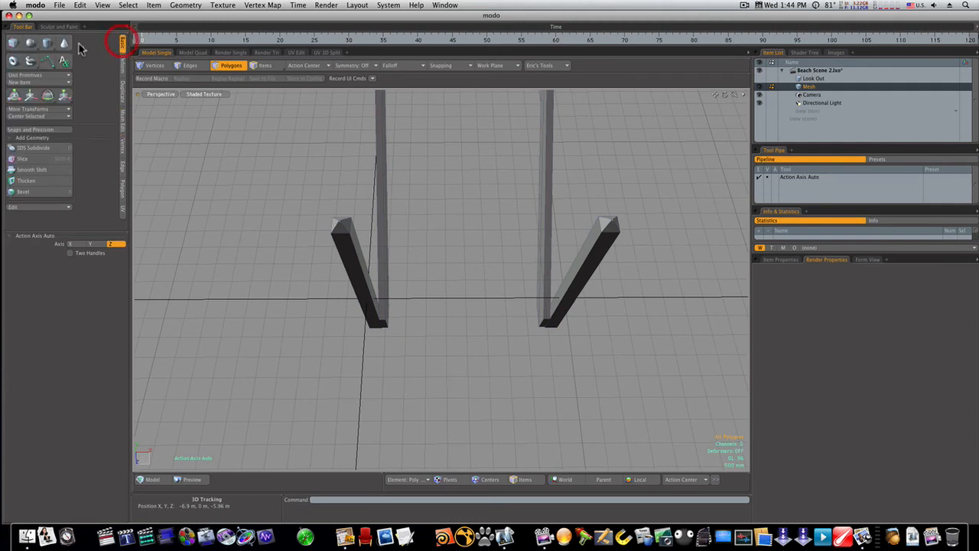
click(13, 43)
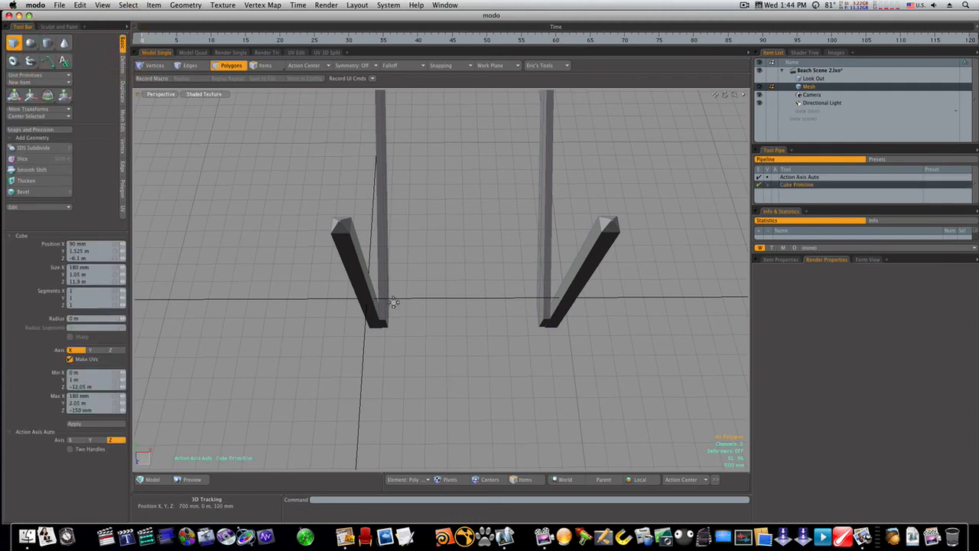
drag(412, 311, 528, 328)
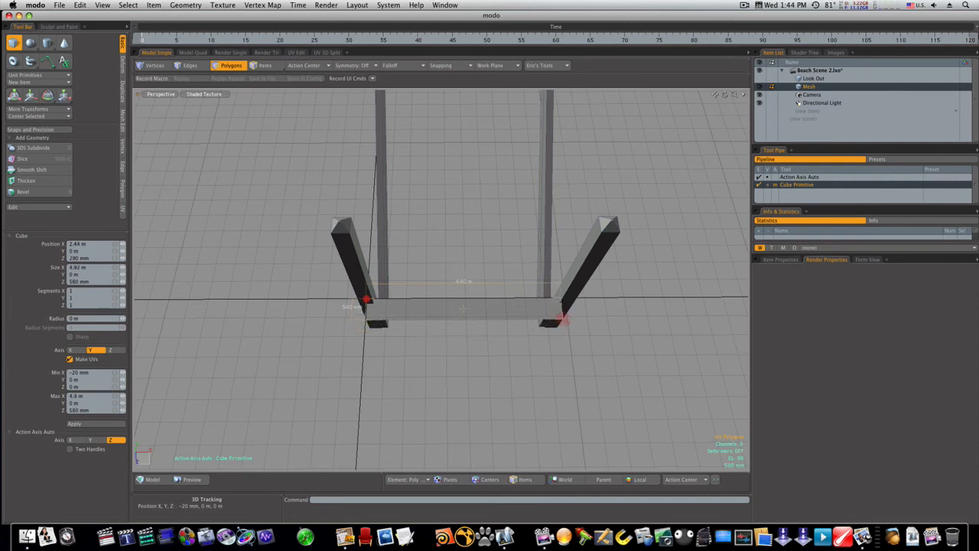
Step: Make the plank about 110 mm thick and shift it along positive Z to the front of the posts
ctrl+alt+drag(459, 314, 469, 272)
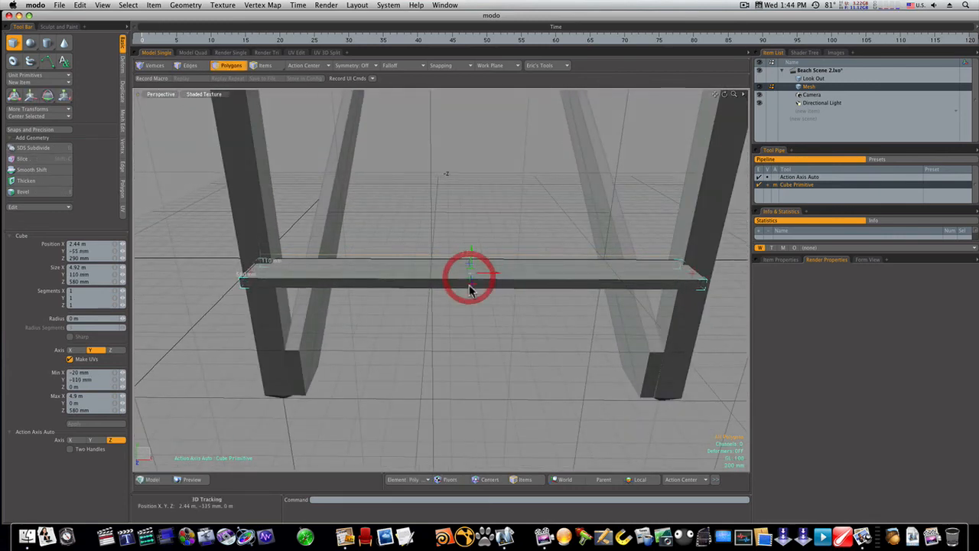
alt+drag(472, 311, 472, 345)
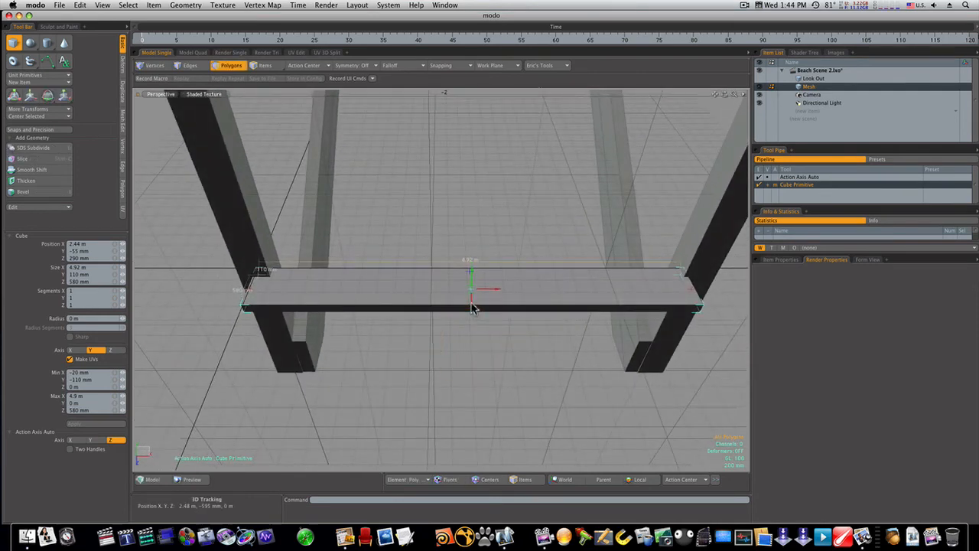
drag(472, 308, 469, 350)
key(space)
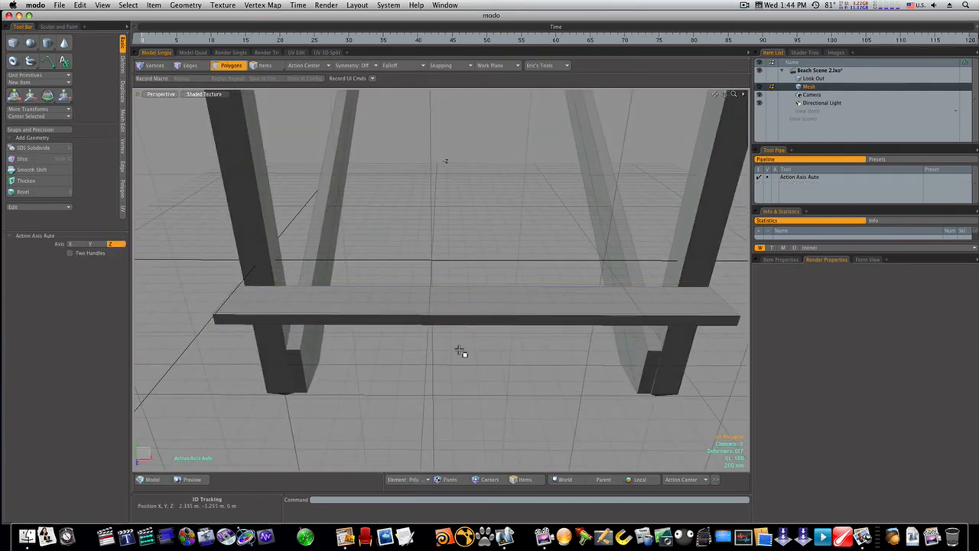
Step: Select all edges of the new plank, including those on its underside and ends
key(space)
click(436, 315)
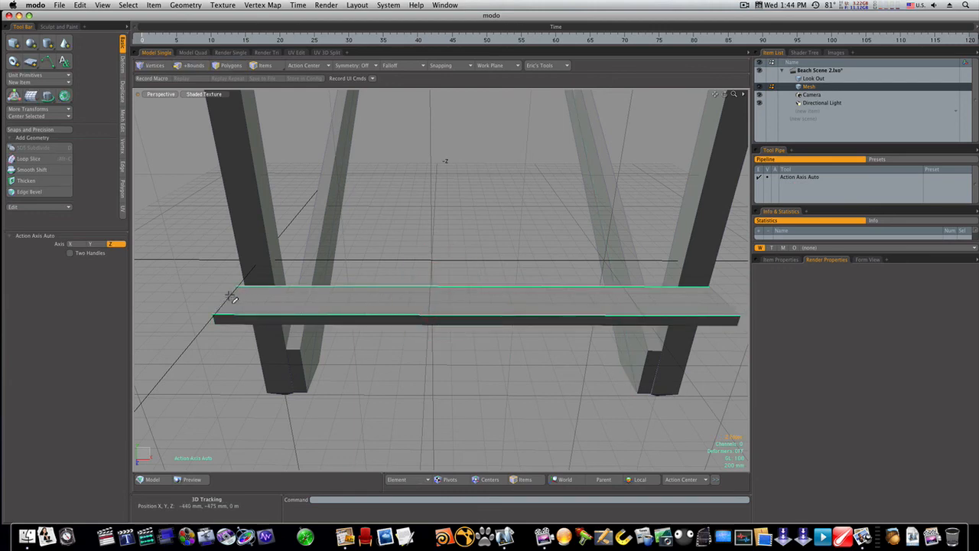
shift+click(721, 300)
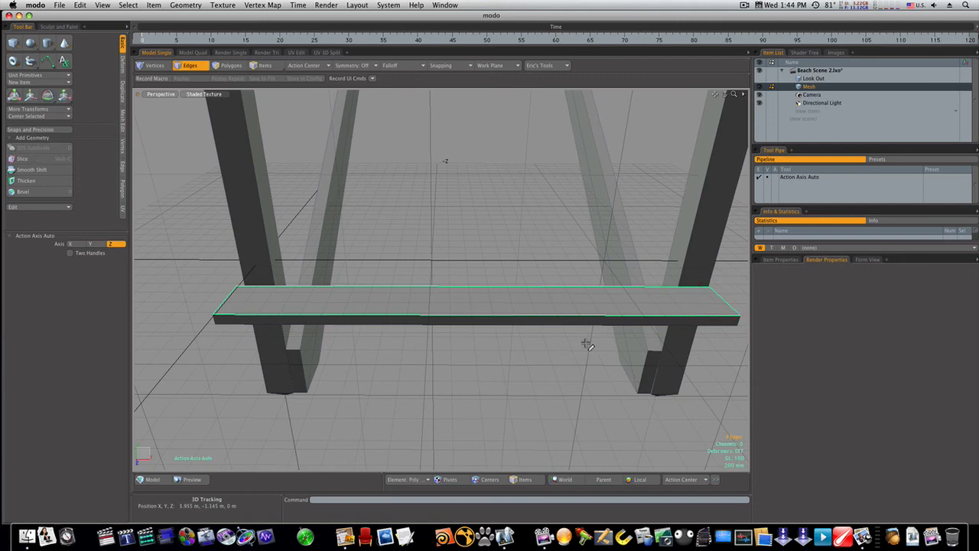
alt+drag(567, 340, 573, 237)
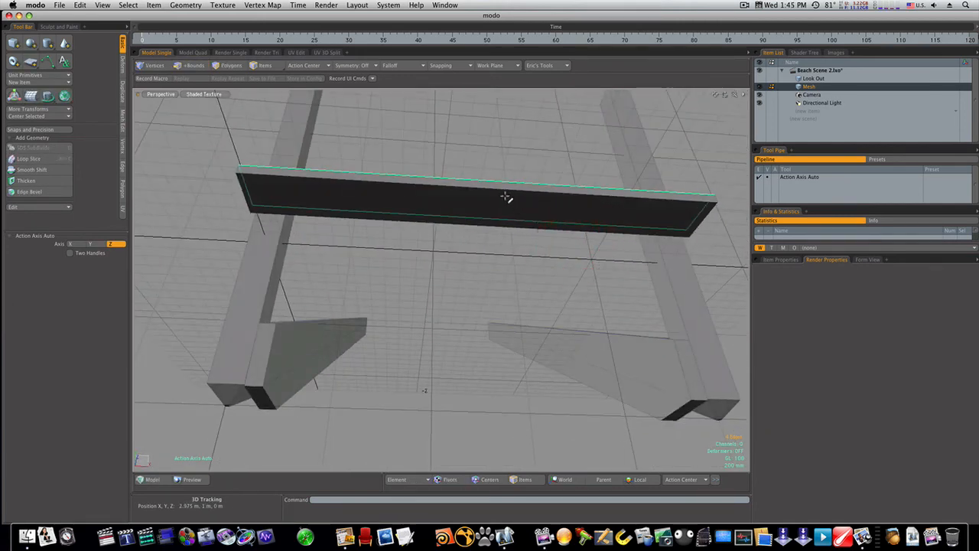
click(494, 231)
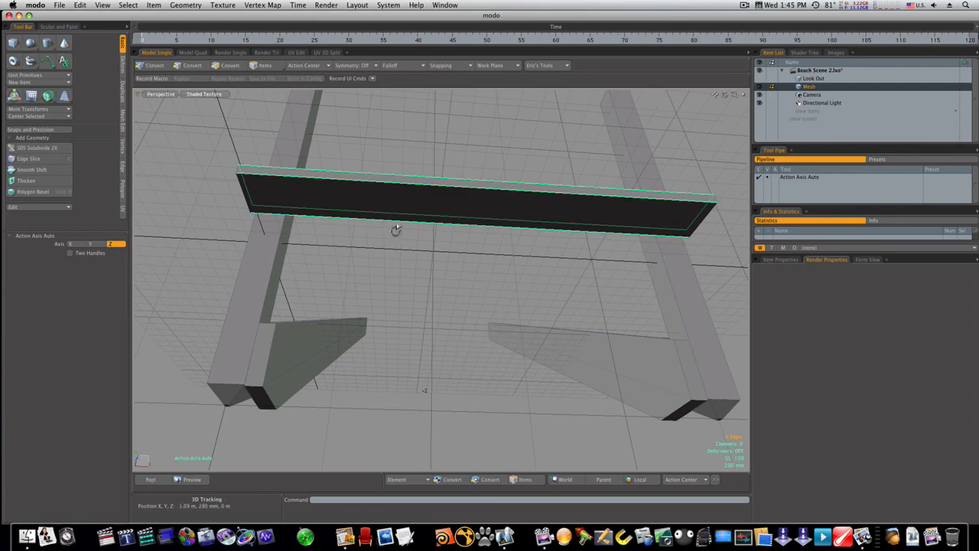
alt+drag(396, 230, 395, 277)
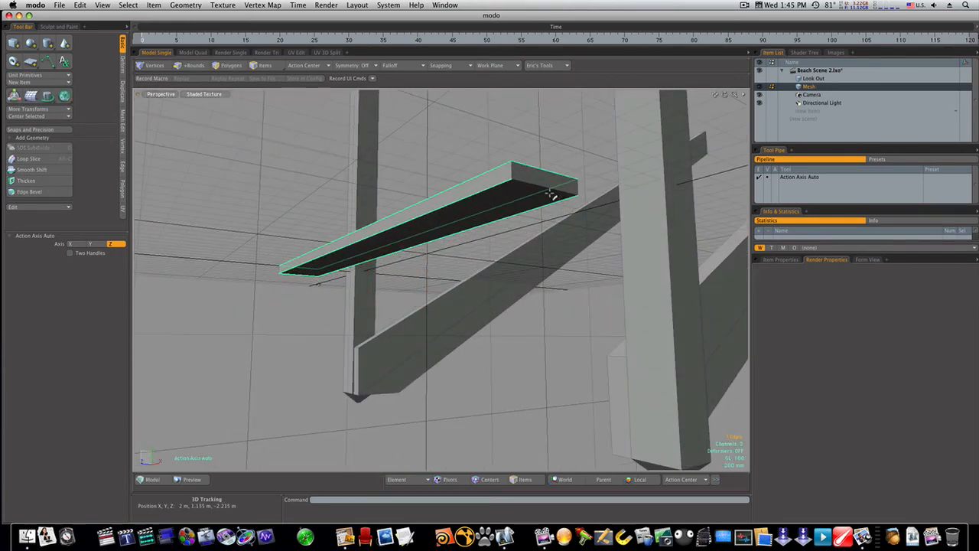
alt+drag(548, 186, 562, 241)
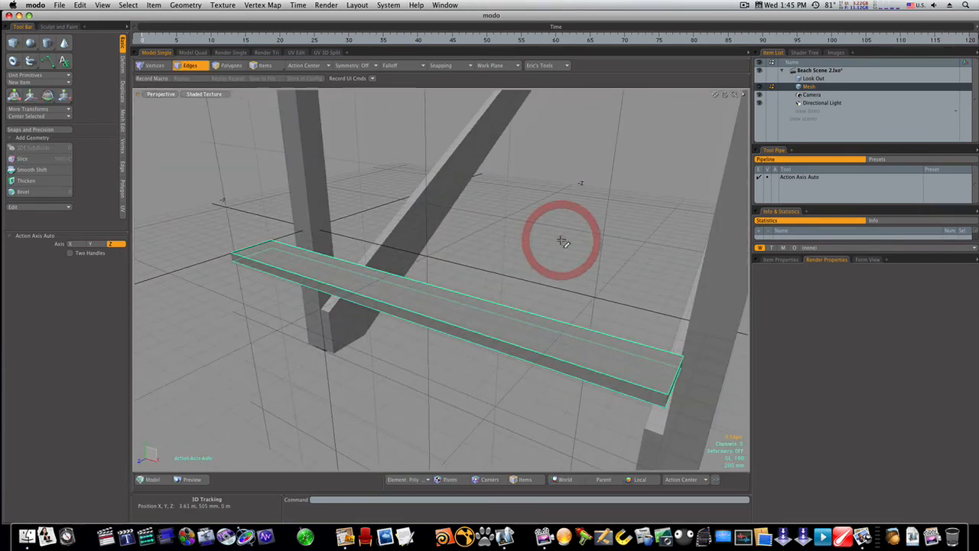
Step: Bevel the plank's selected edges with a 35 mm inset and round level 1, and clear the selection
key(b)
click(467, 263)
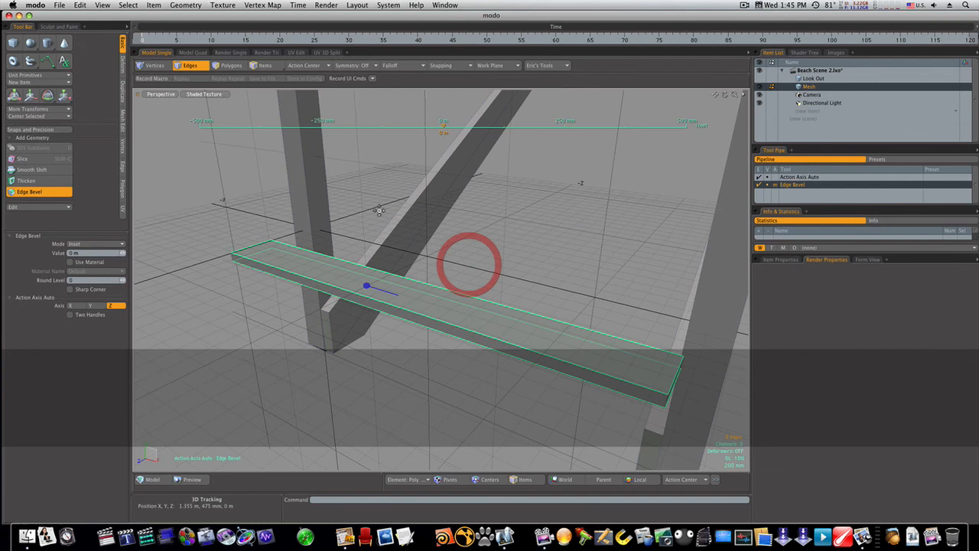
click(365, 286)
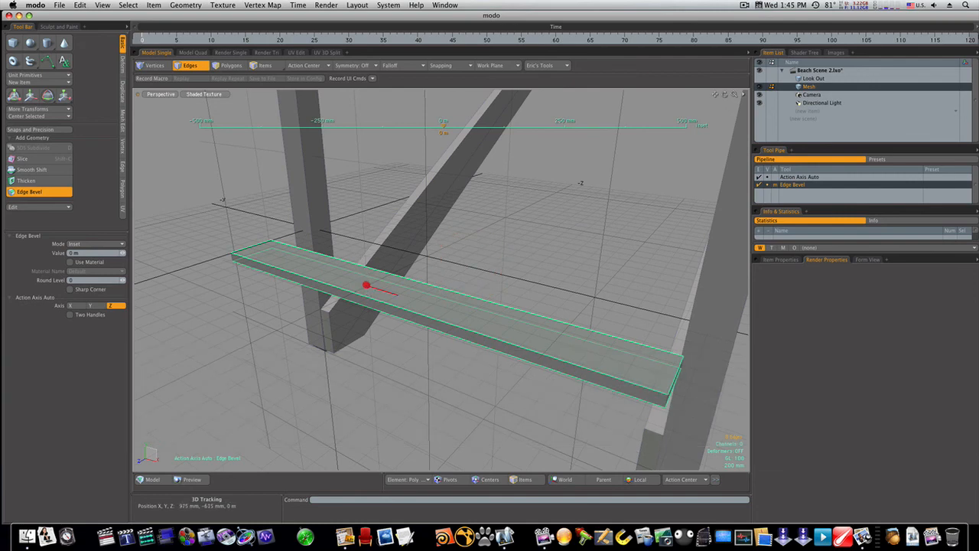
drag(367, 286, 378, 286)
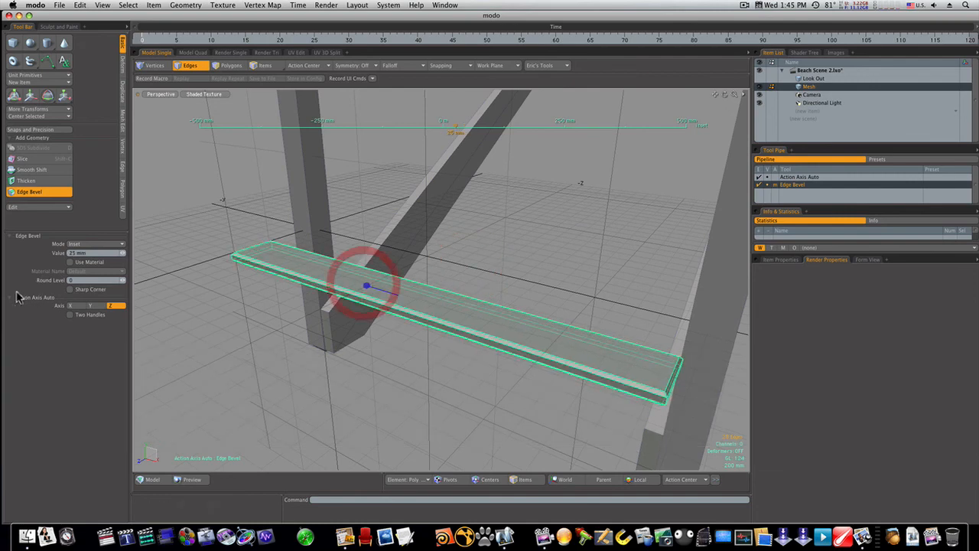
click(123, 282)
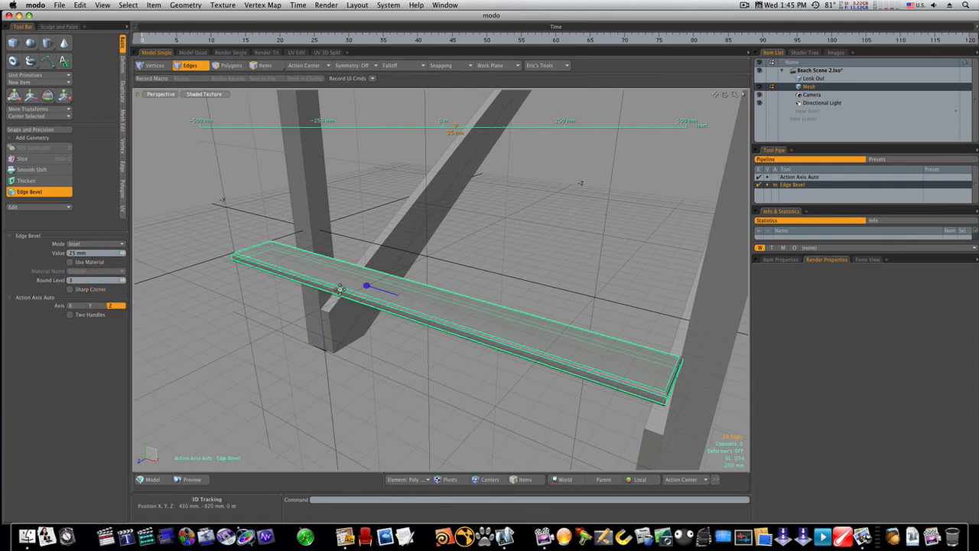
drag(123, 253, 130, 253)
click(361, 284)
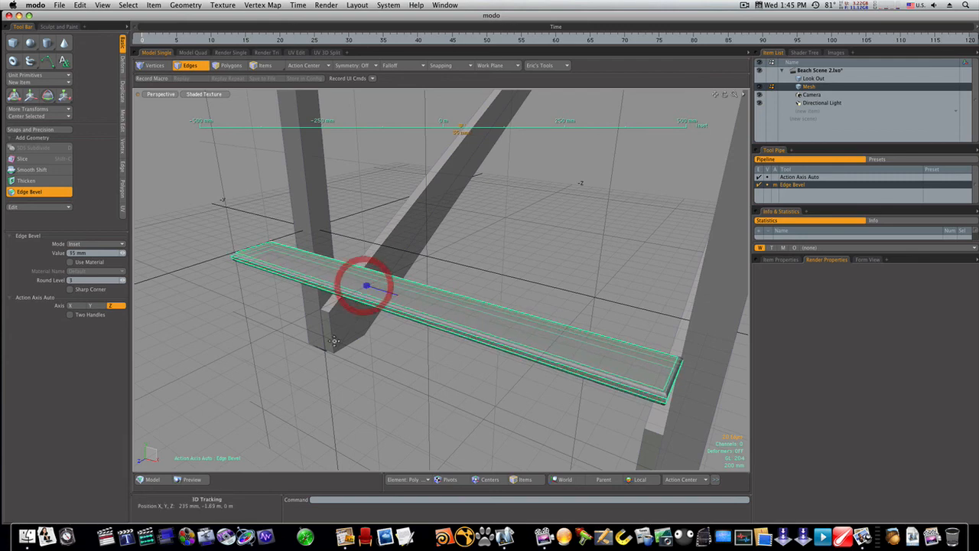
click(332, 345)
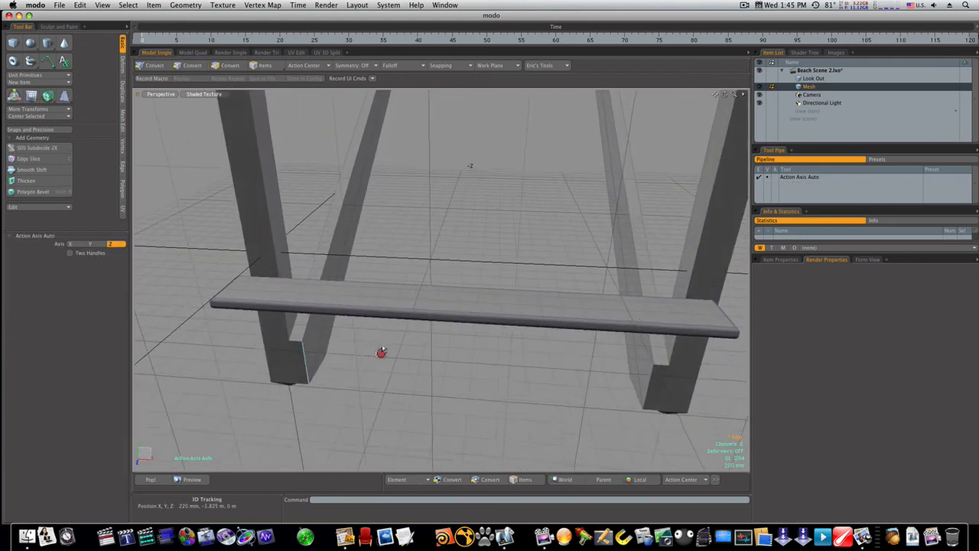